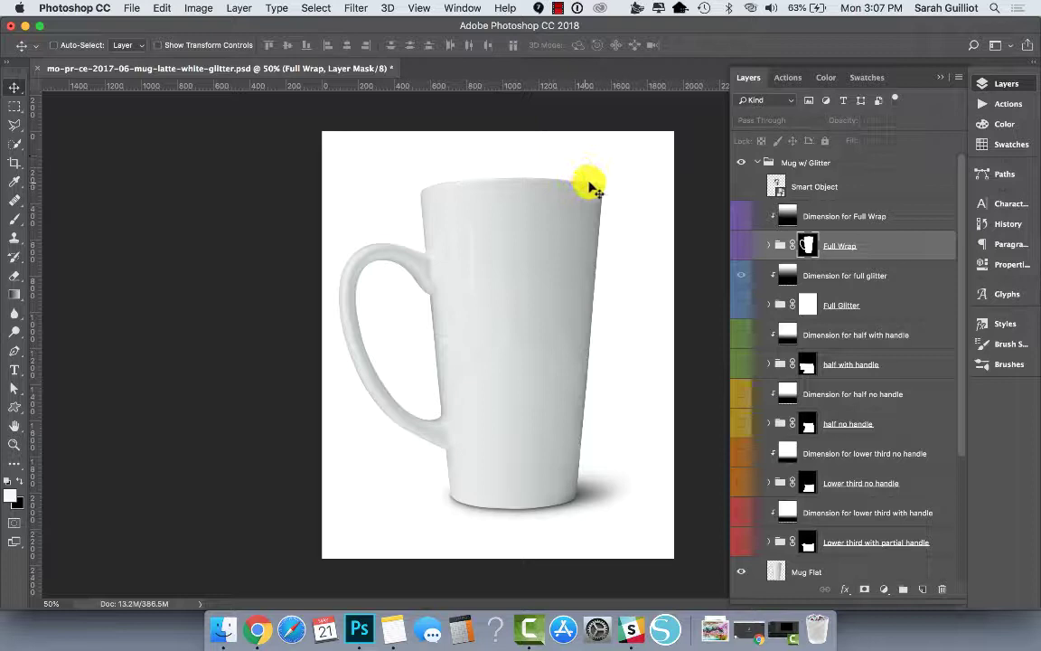
Preview the peacock Full Wrap, Full Glitter and half-with-handle glitter designs one at a time, then hide them
{"action": "left_click", "coordinate": [895, 243]}
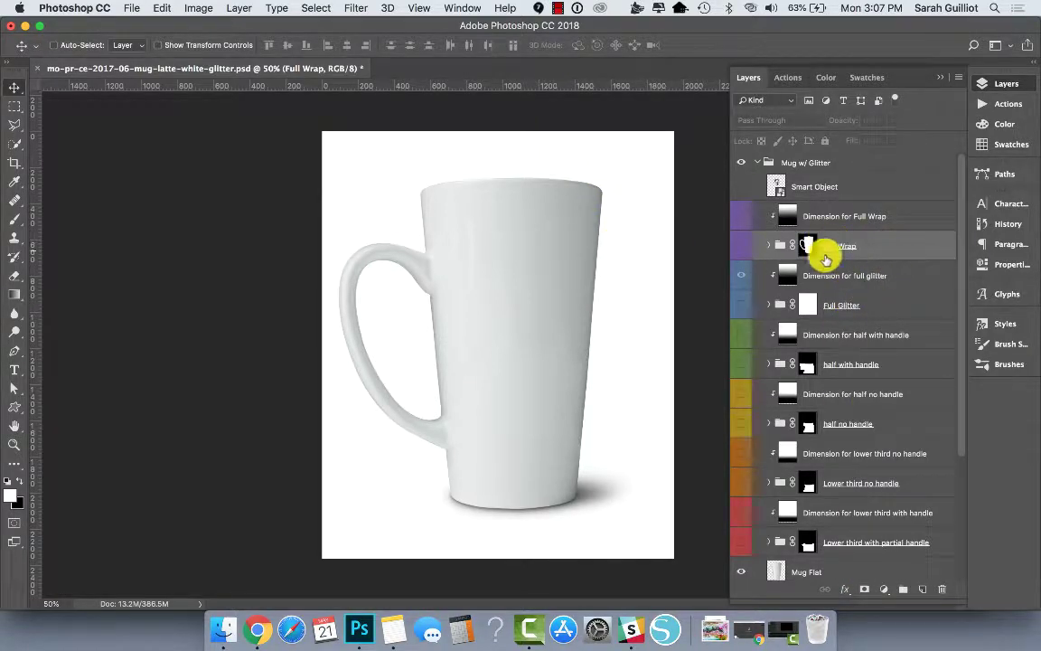
{"action": "left_click", "coordinate": [740, 250]}
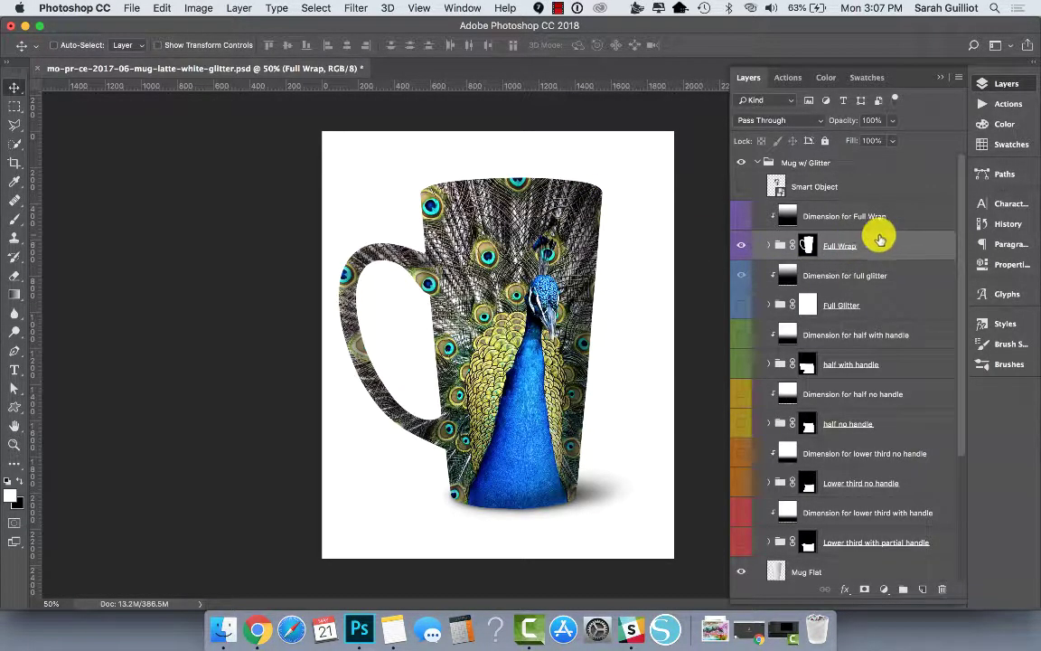
{"action": "left_click", "coordinate": [741, 248]}
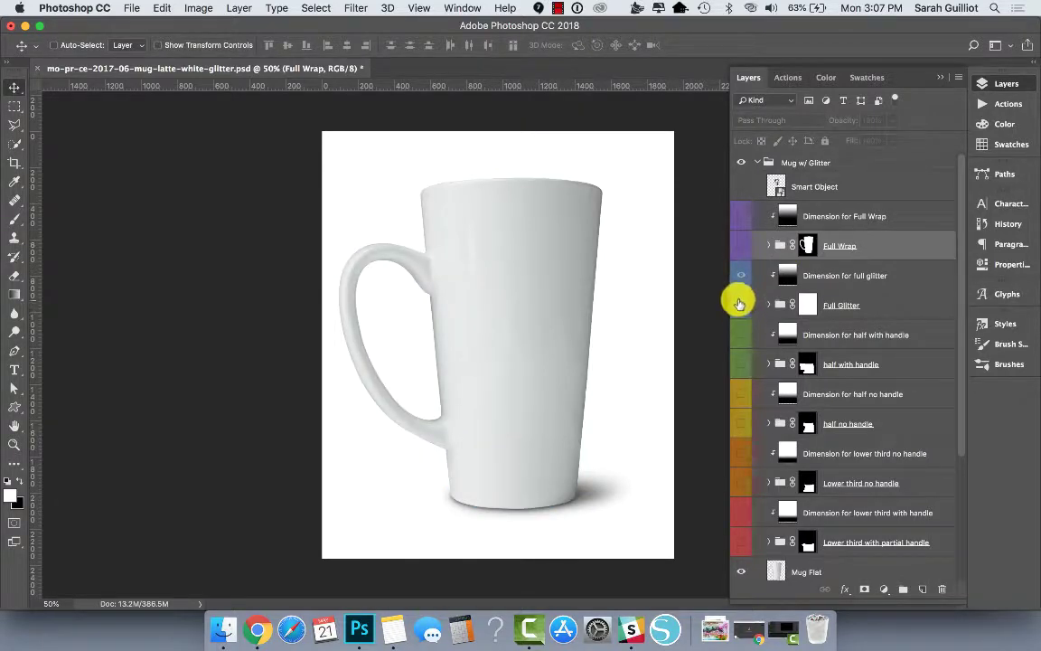
{"action": "left_click", "coordinate": [742, 305]}
{"action": "left_click", "coordinate": [741, 305]}
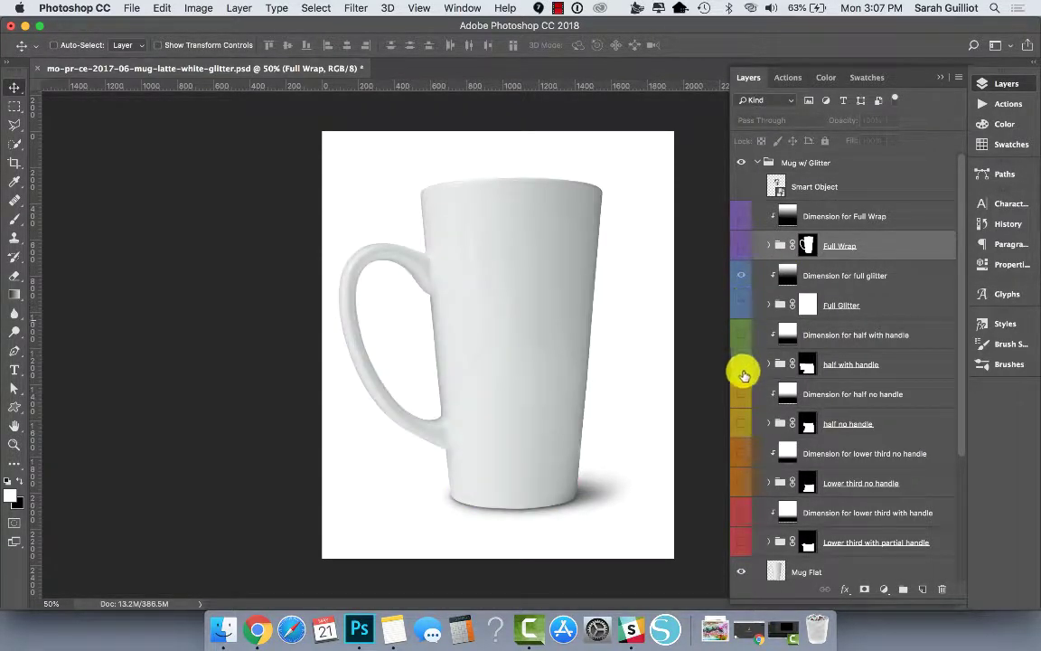
{"action": "left_click", "coordinate": [741, 364]}
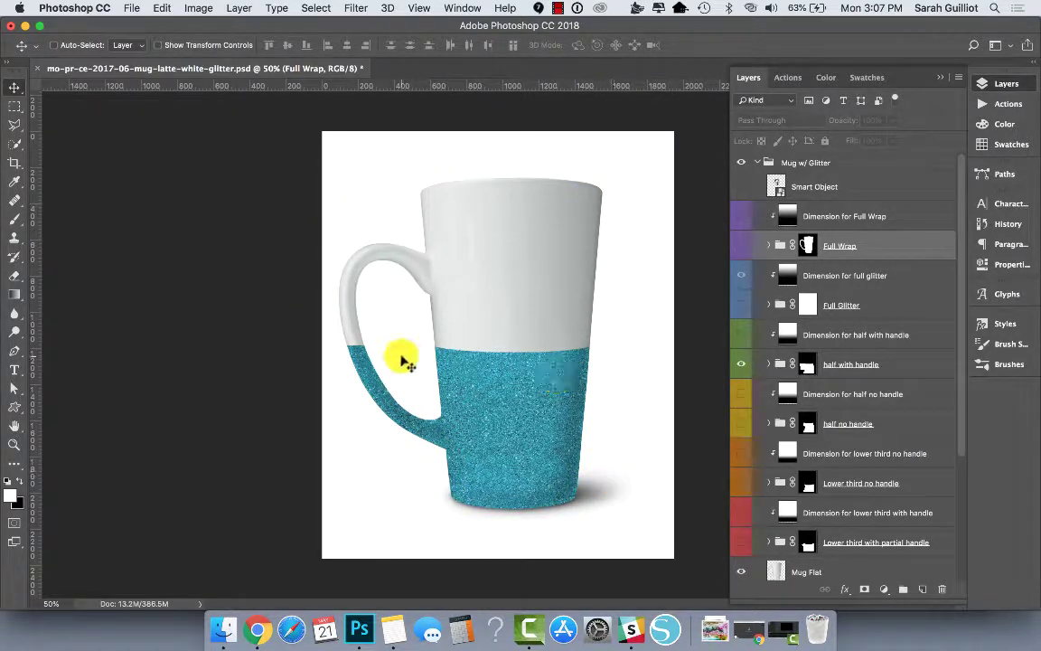
{"action": "left_click", "coordinate": [741, 364]}
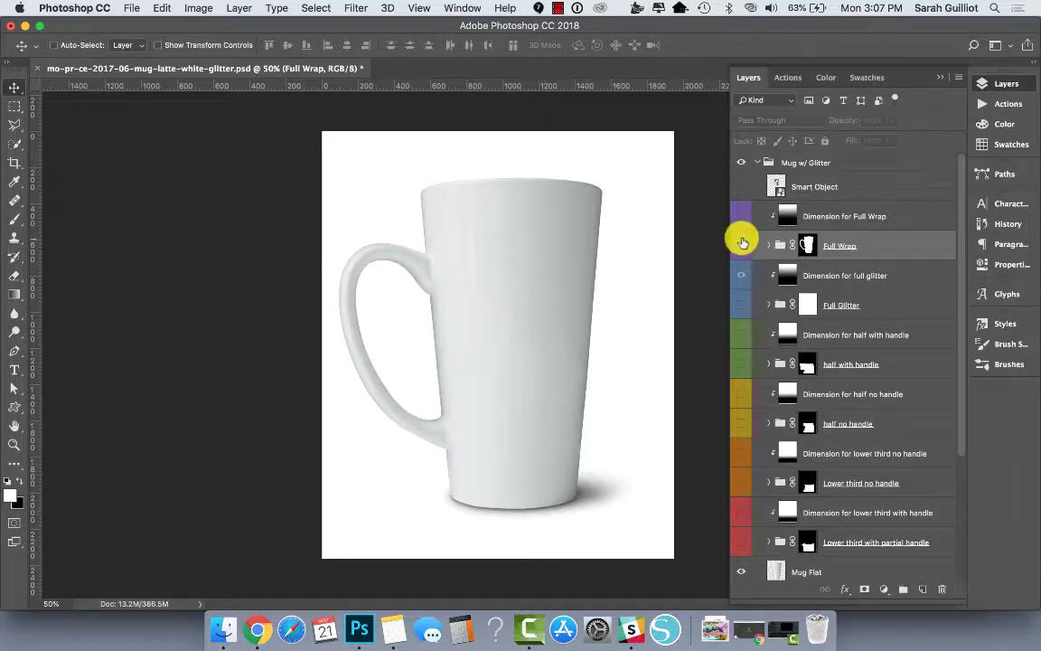
Show Full Wrap, expand the group, hide optional shading copy and Levels 1, and select Your Wrap
{"action": "left_click", "coordinate": [741, 245]}
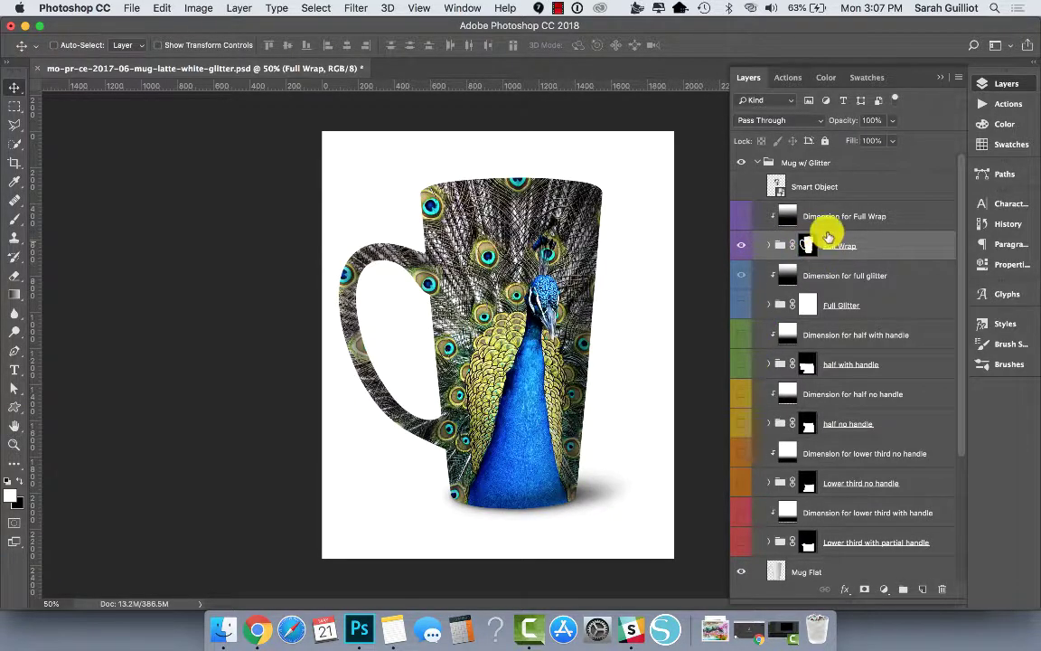
{"action": "left_click", "coordinate": [770, 246]}
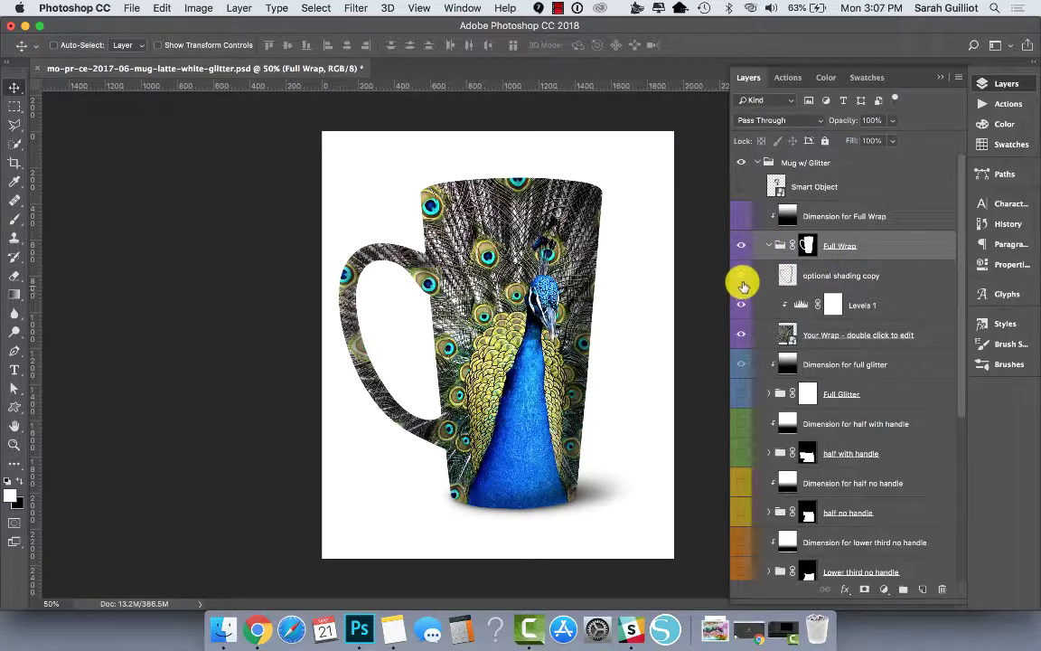
{"action": "left_click", "coordinate": [742, 279]}
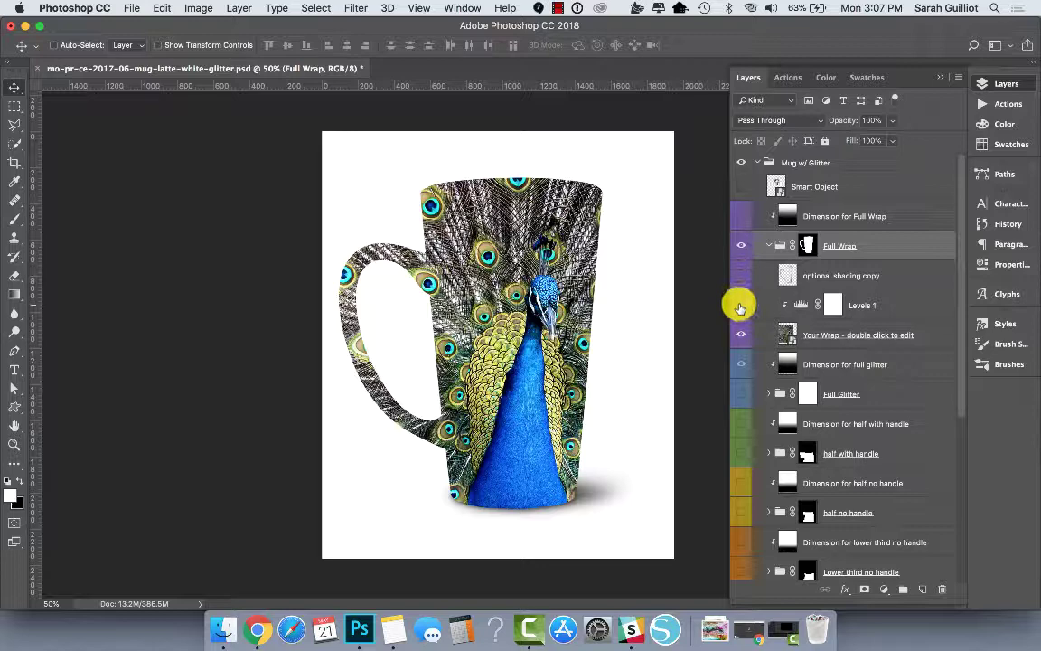
{"action": "left_click", "coordinate": [741, 304]}
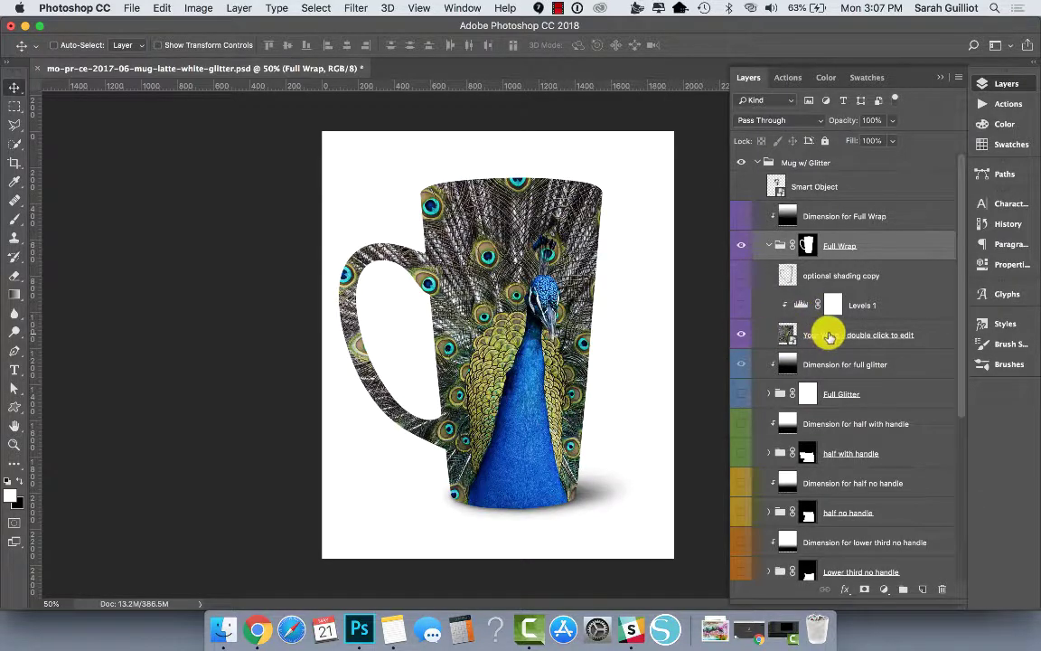
{"action": "left_click", "coordinate": [819, 331]}
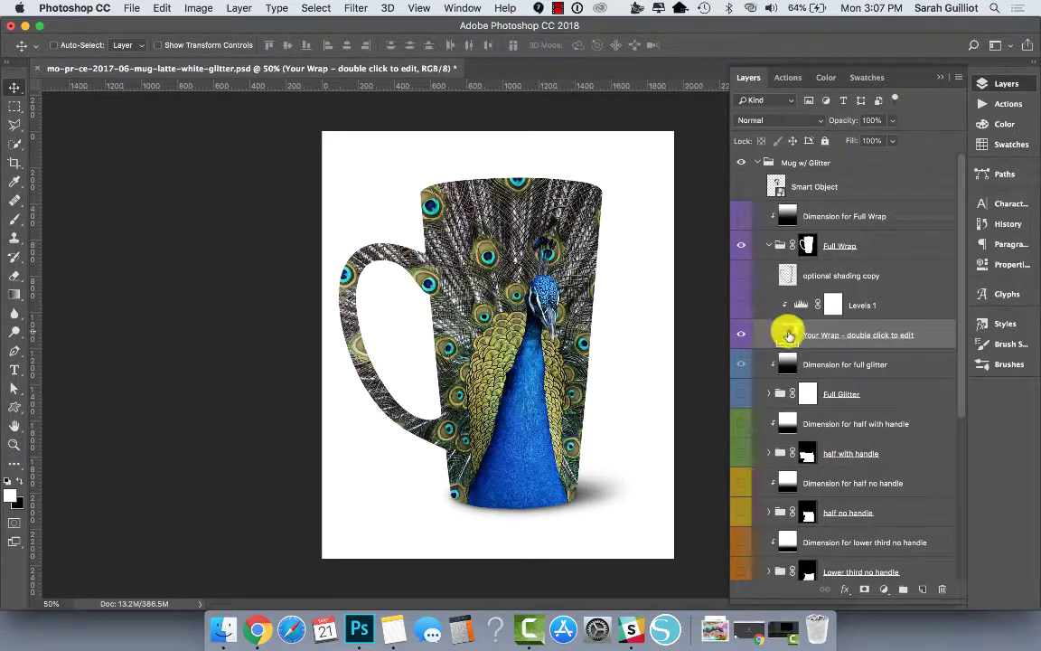
Open the Your Wrap smart object as Layer 4.psb and hide the 'Replace this with your full wrap design' layer
{"action": "double_click", "coordinate": [788, 332]}
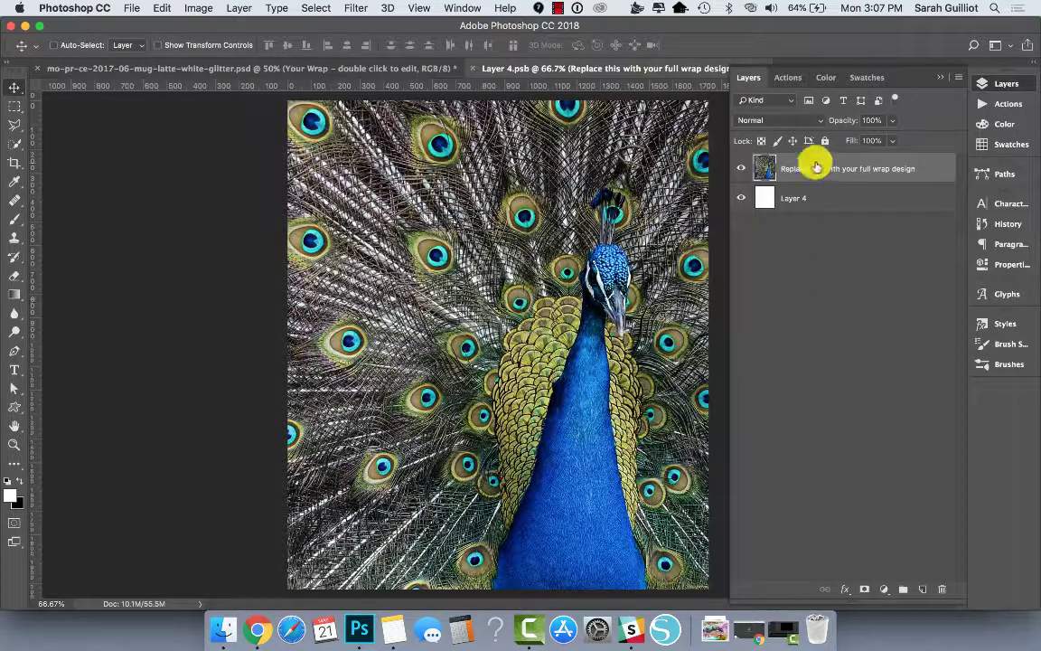
{"action": "left_click", "coordinate": [742, 169]}
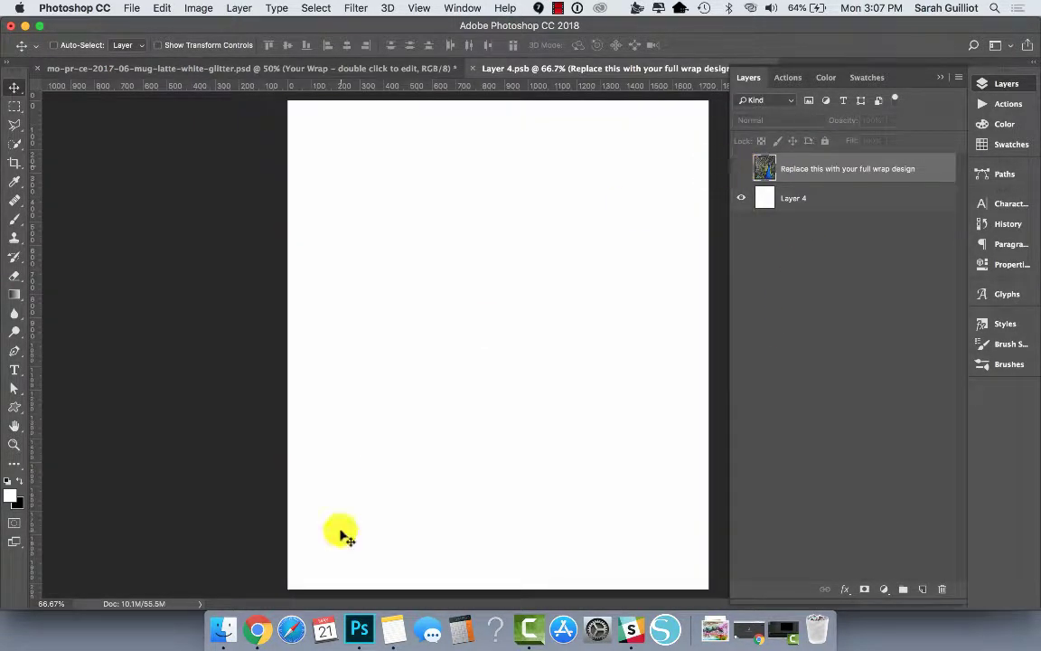
From Downloads in Finder, drag abstract-abstract-art-abstract-painting-935786.jpg into the Layer 4.psb canvas
{"action": "left_click", "coordinate": [714, 626]}
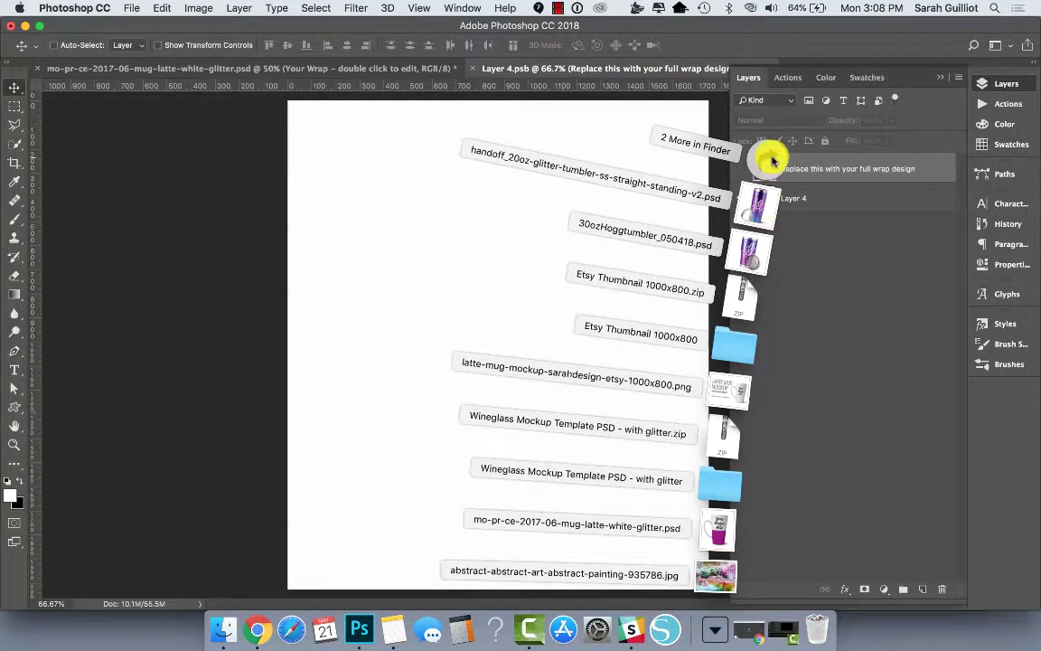
{"action": "left_click", "coordinate": [767, 159]}
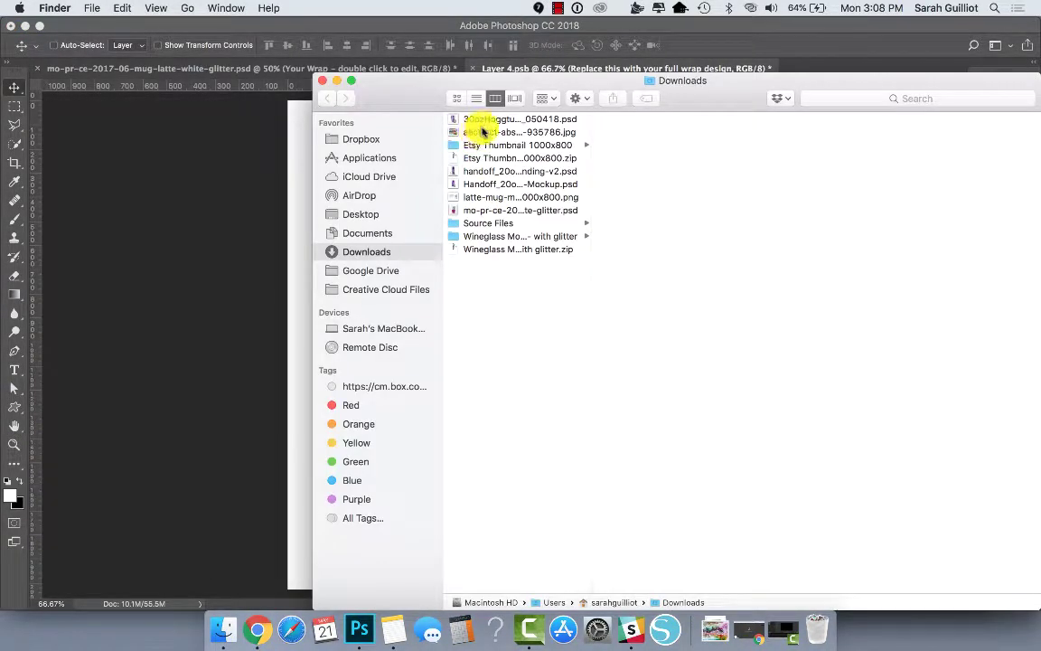
{"action": "mouse_move", "coordinate": [447, 132]}
{"action": "left_mouse_down"}
{"action": "mouse_move", "coordinate": [412, 123]}
{"action": "mouse_move", "coordinate": [105, 257]}
{"action": "left_mouse_up"}
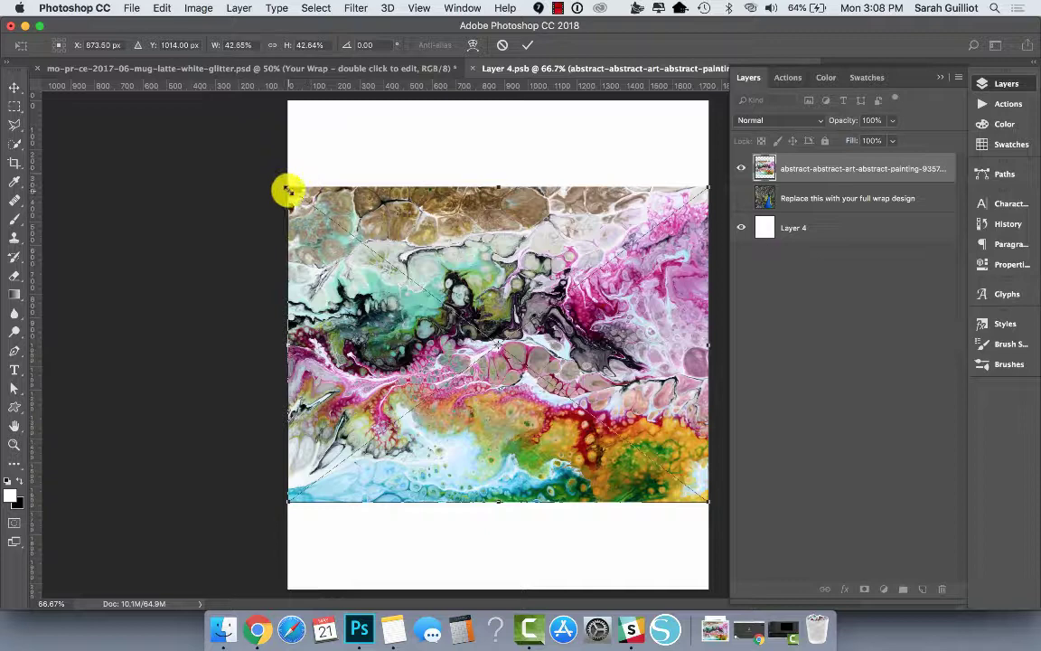
Enlarge the painting to fill the canvas, then save and close Layer 4.psb
{"action": "left_click_drag", "start_coordinate": [285, 190], "coordinate": [183, 81]}
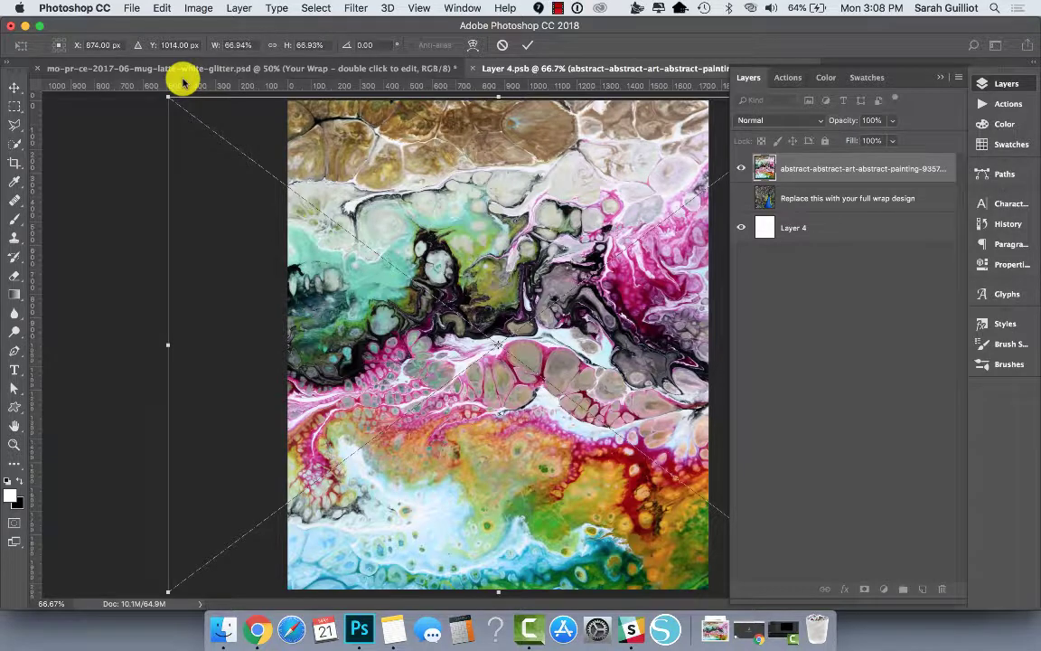
{"action": "key", "text": "Return"}
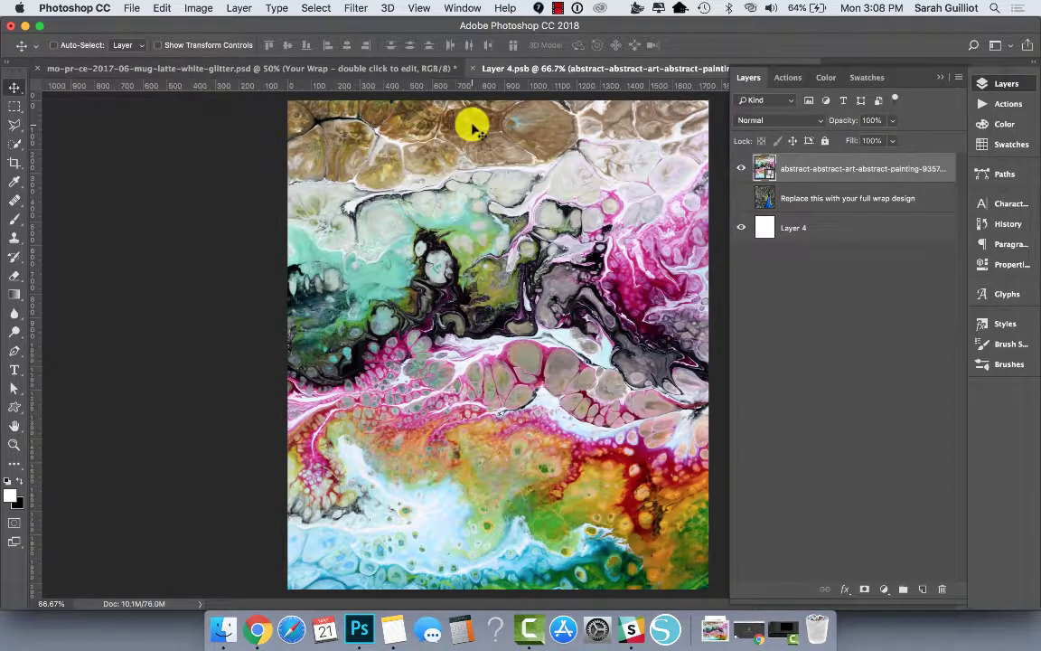
{"action": "left_click", "coordinate": [134, 8]}
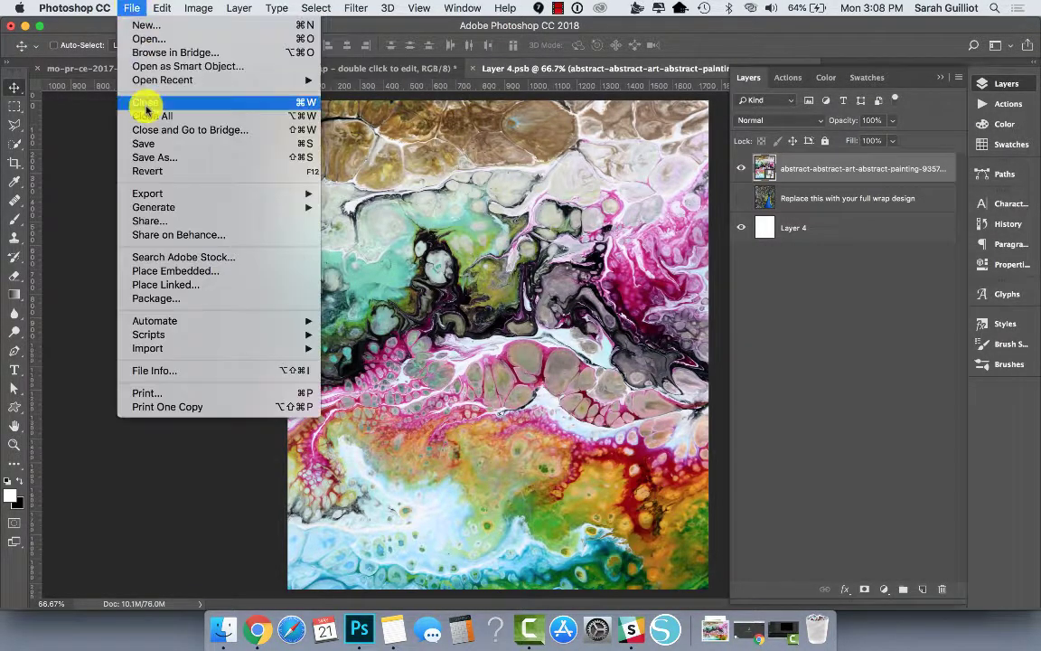
{"action": "left_click", "coordinate": [148, 147]}
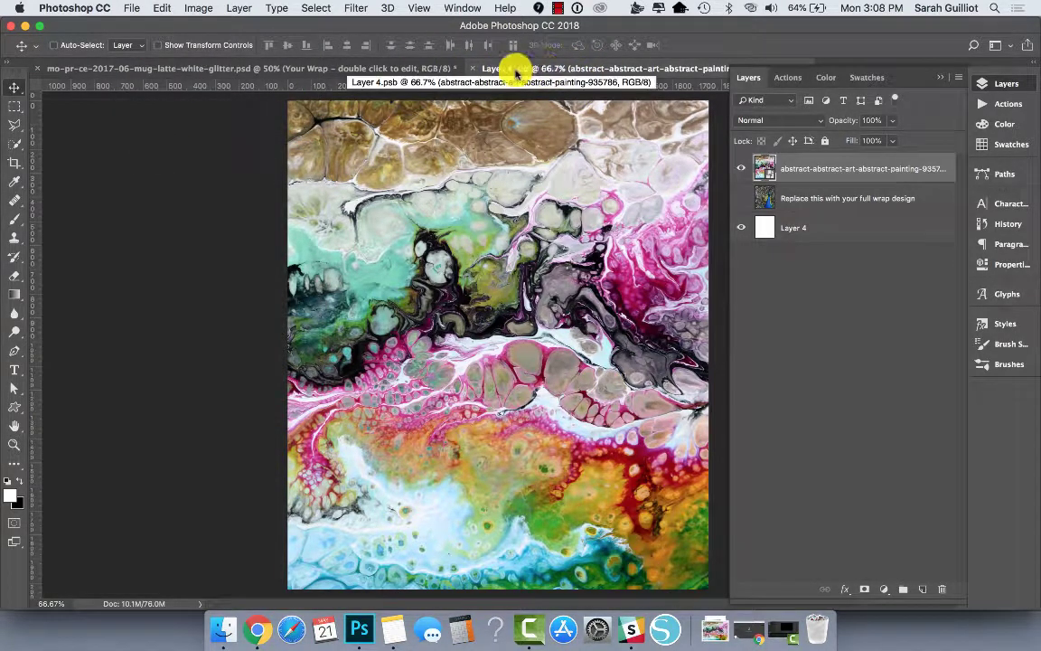
{"action": "left_click", "coordinate": [472, 70]}
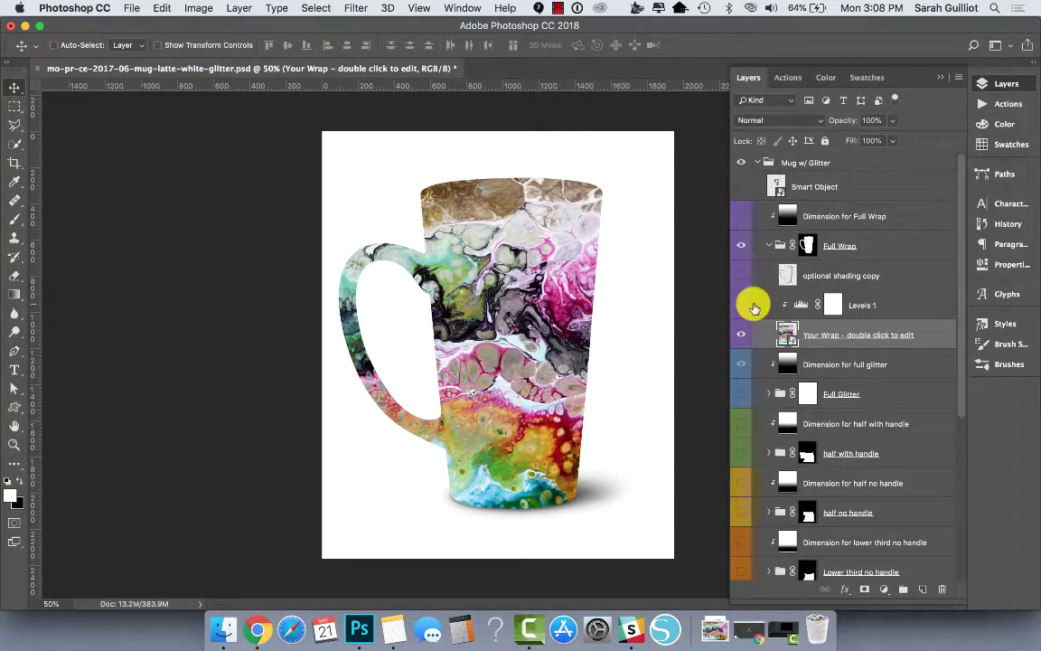
Select optional shading copy, briefly preview its shading, and add a new Layer 4 above it
{"action": "left_click", "coordinate": [882, 279]}
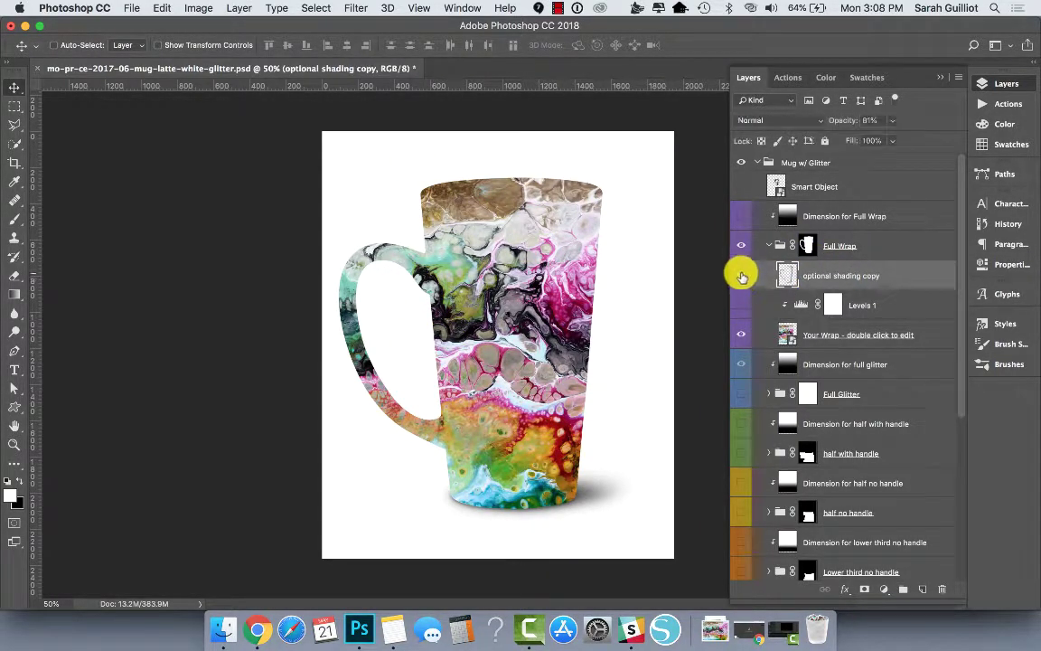
{"action": "left_click", "coordinate": [741, 276]}
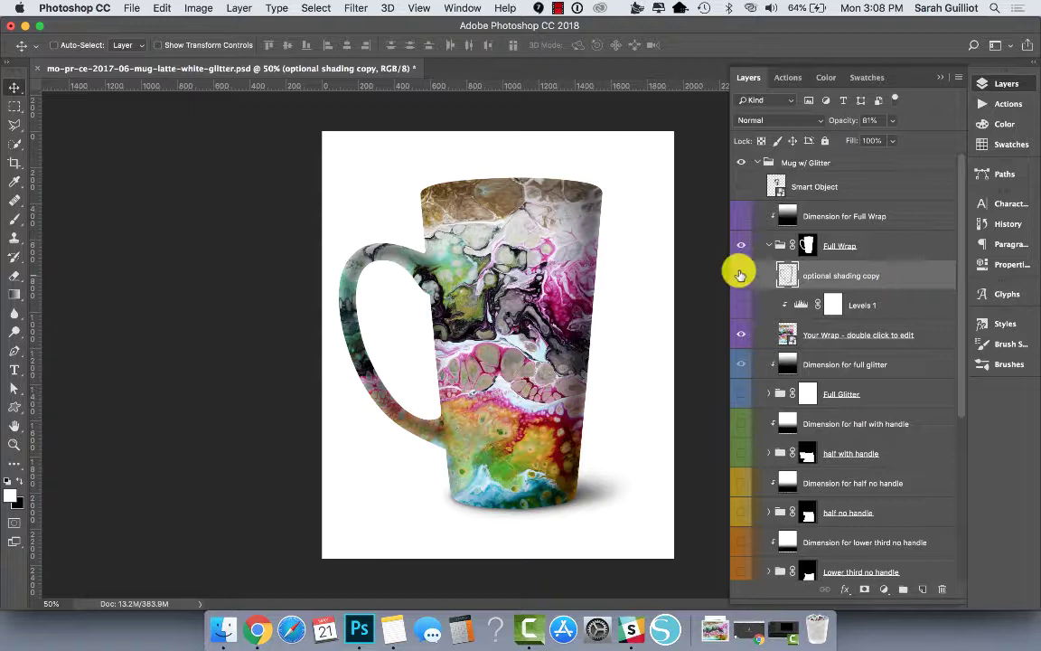
{"action": "left_click", "coordinate": [740, 275]}
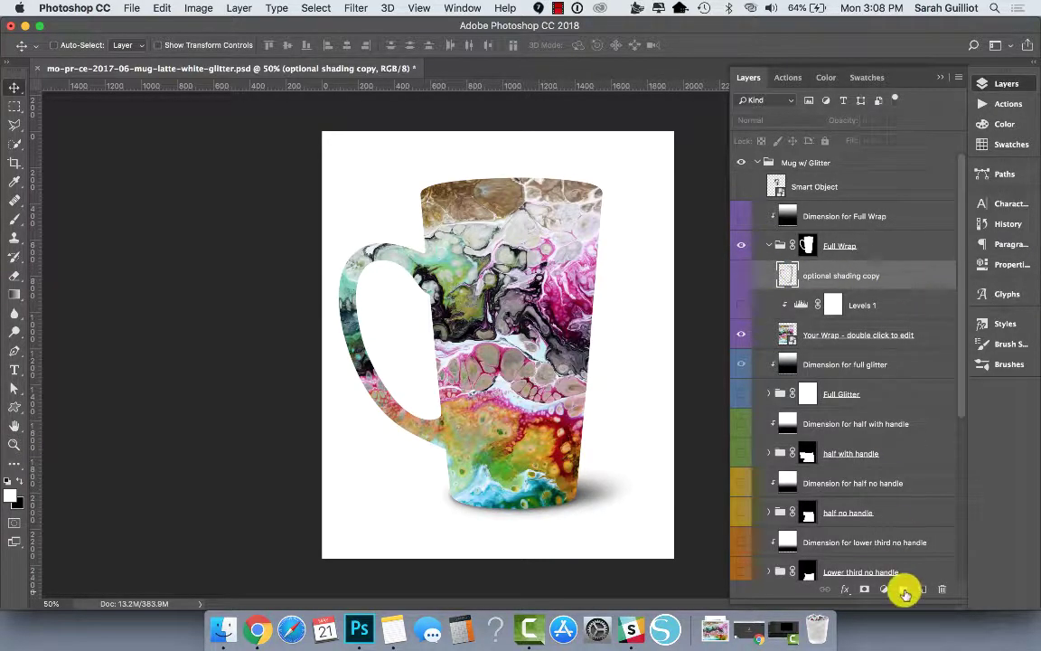
{"action": "left_click", "coordinate": [923, 589]}
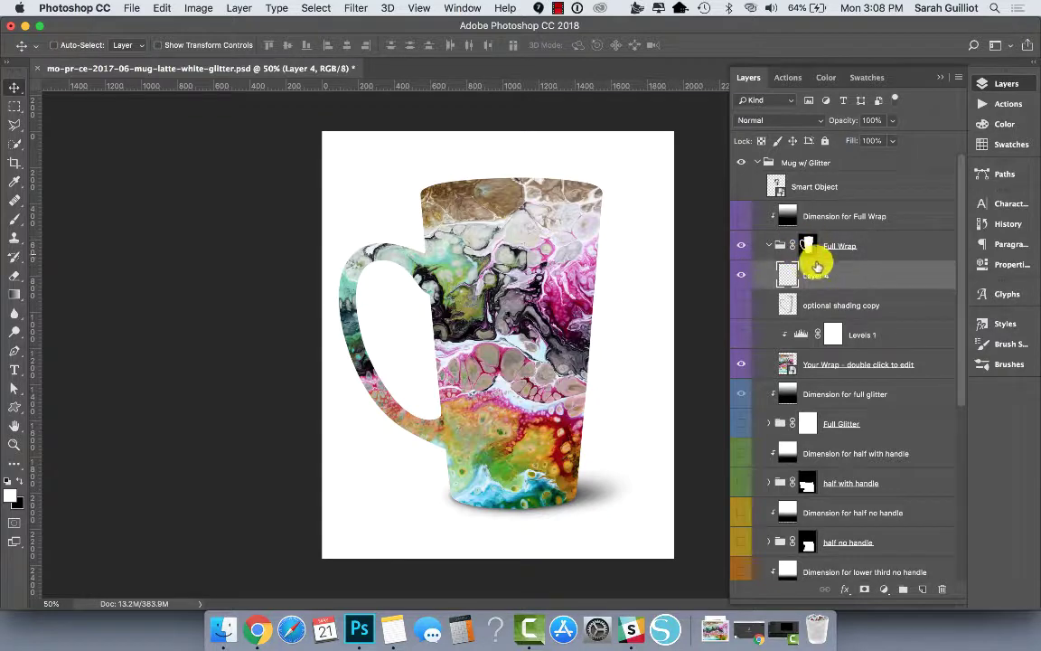
Check the Mug Flat layer by toggling its visibility and load its mug outline as a selection
{"action": "scroll", "coordinate": [881, 260], "scroll_direction": "down", "scroll_amount": 5}
{"action": "scroll", "coordinate": [881, 260], "scroll_direction": "down", "scroll_amount": 2}
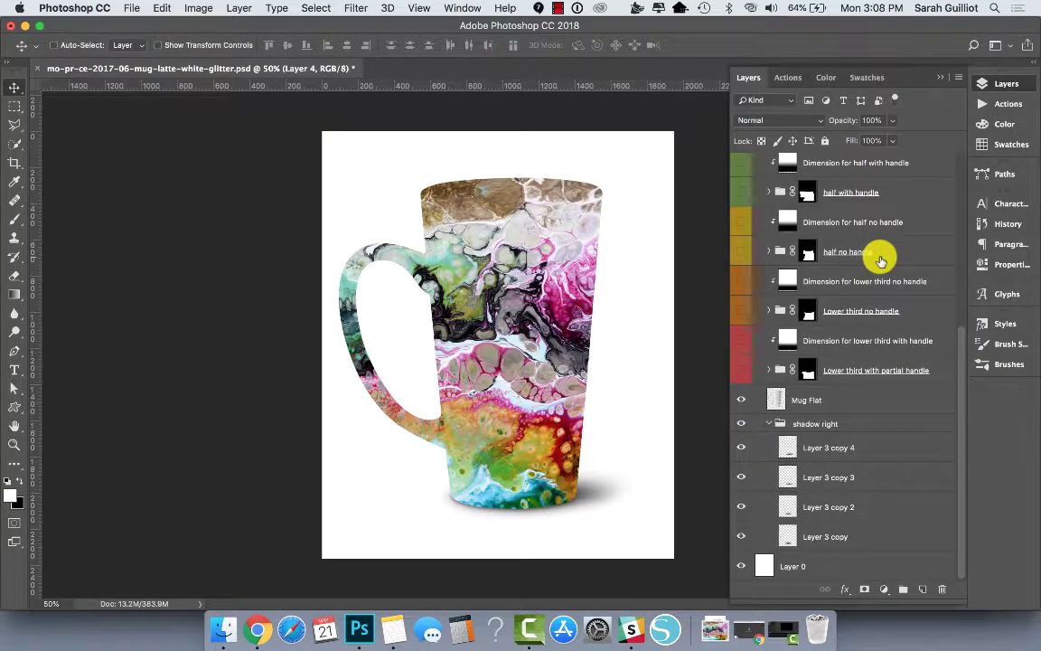
{"action": "left_click", "coordinate": [855, 399]}
{"action": "left_click", "coordinate": [741, 400]}
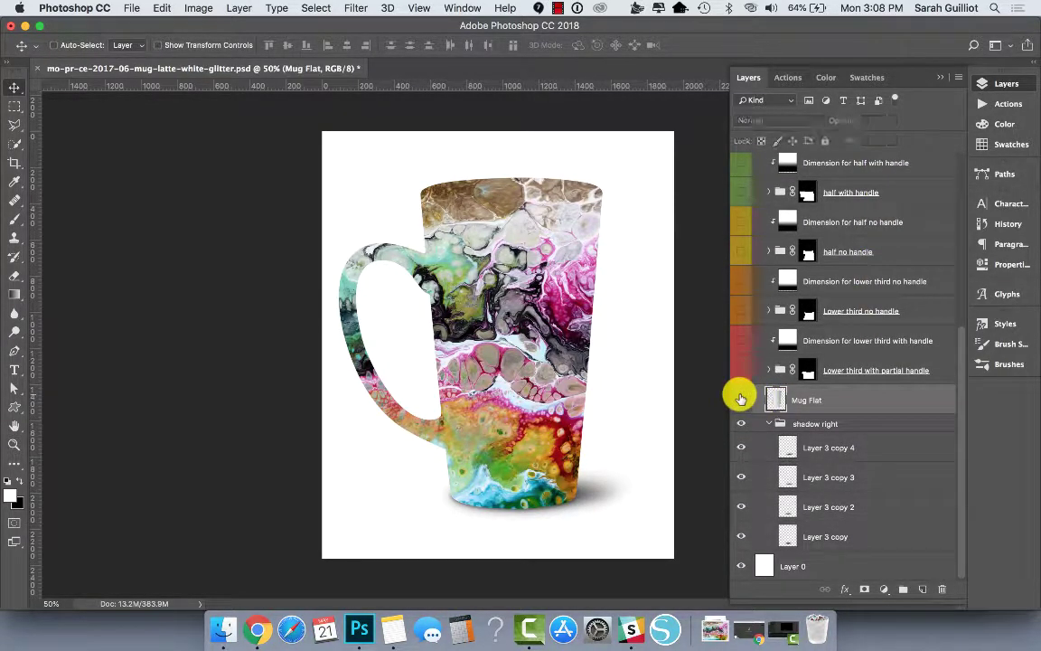
{"action": "left_click", "coordinate": [741, 399]}
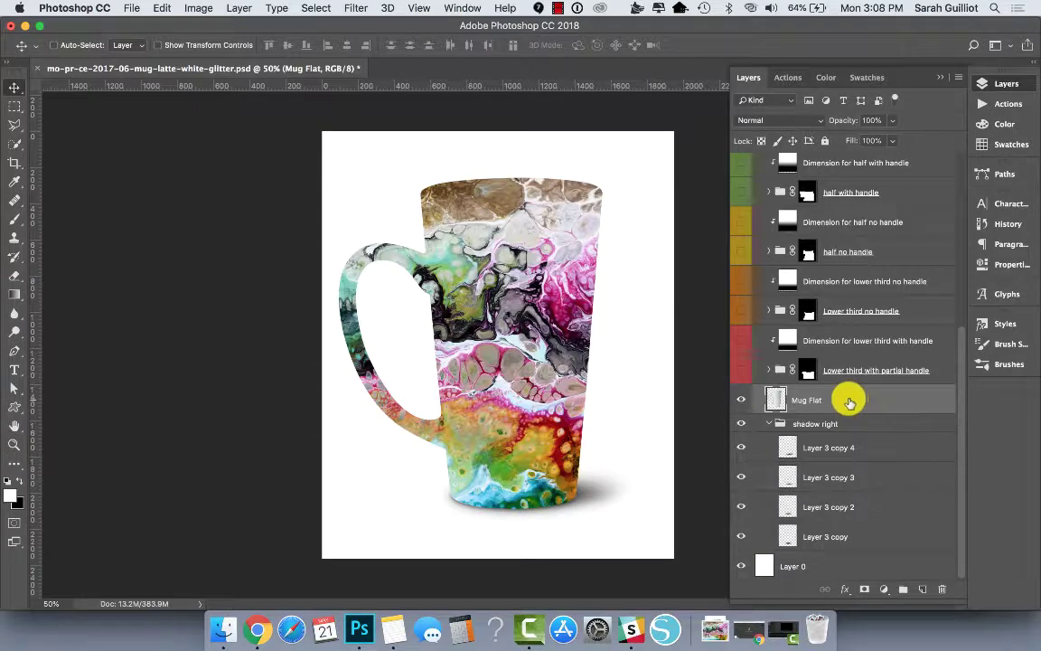
{"action": "scroll", "coordinate": [825, 400], "scroll_direction": "up", "scroll_amount": 10}
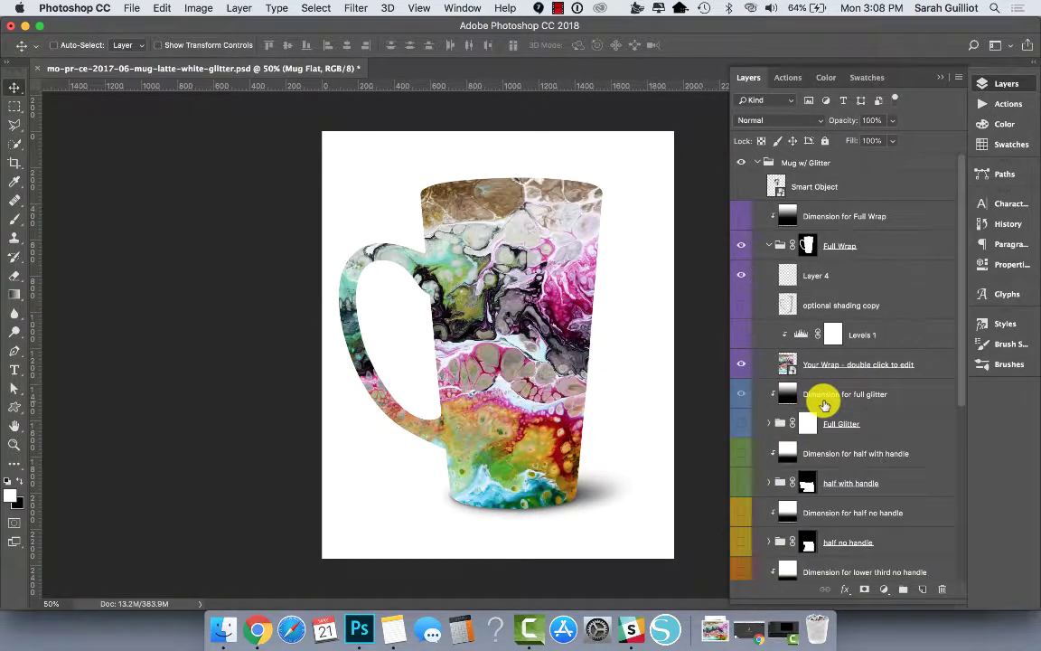
{"action": "scroll", "coordinate": [825, 296], "scroll_direction": "down", "scroll_amount": 10}
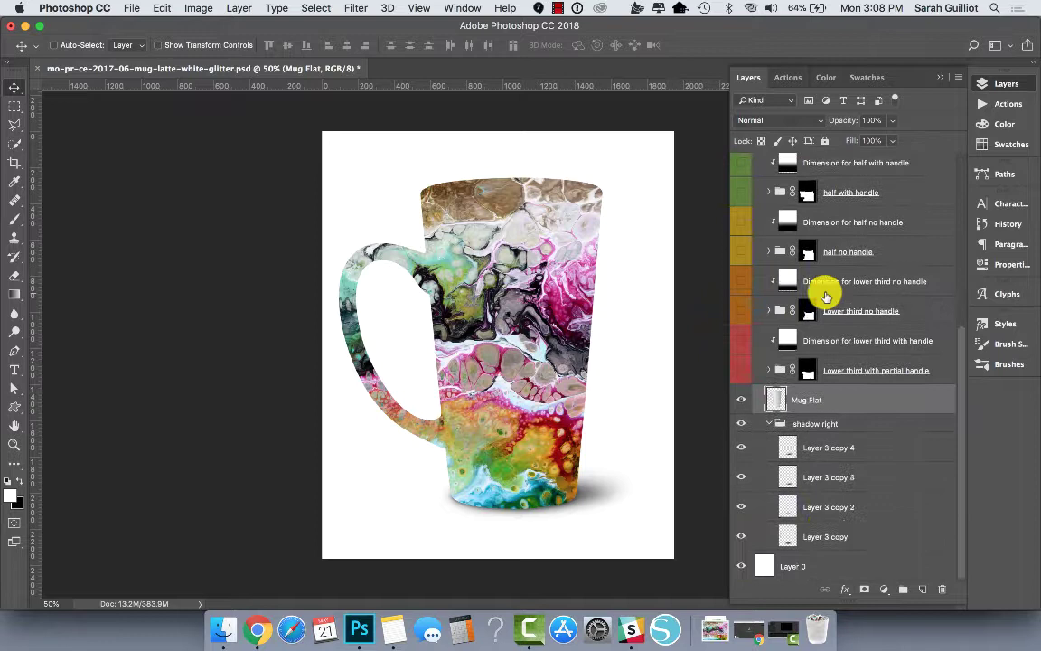
{"action": "left_click", "coordinate": [741, 400]}
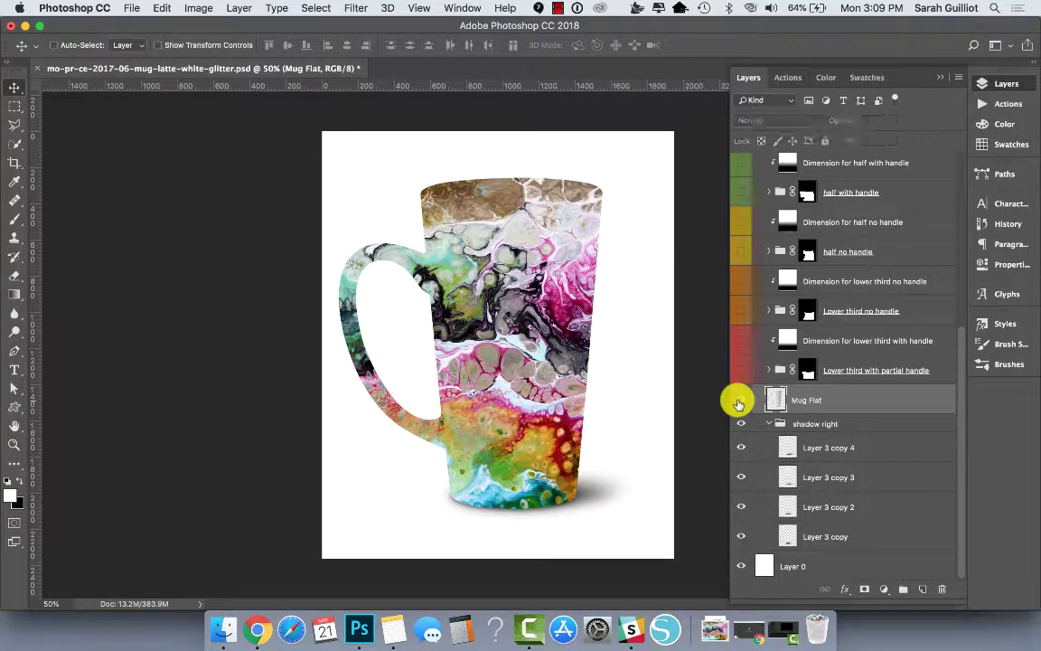
{"action": "left_click", "coordinate": [749, 402]}
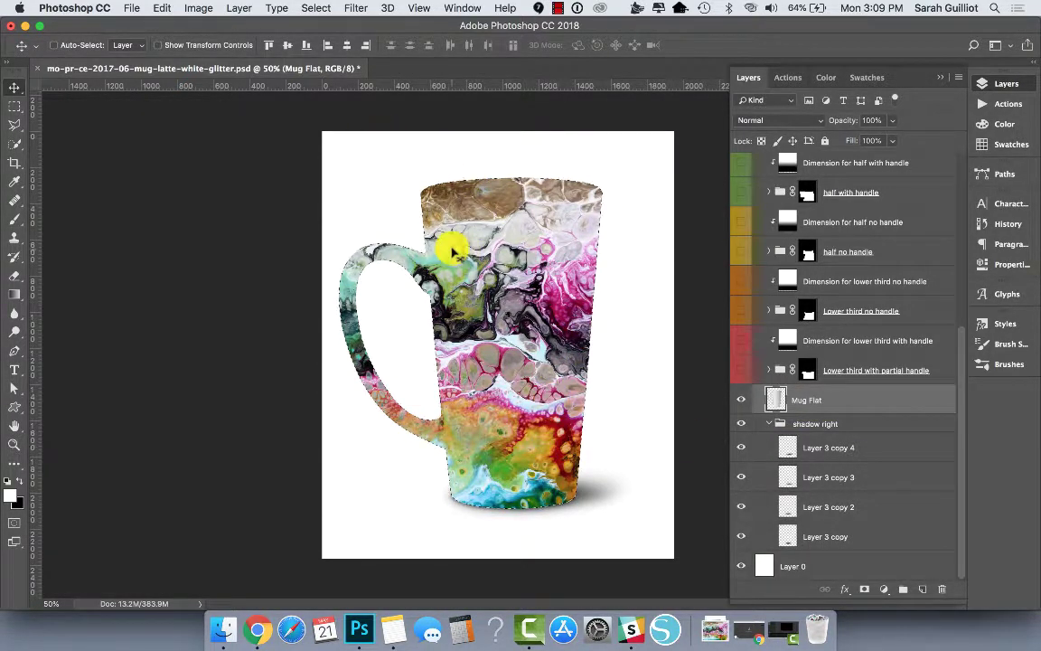
{"action": "scroll", "coordinate": [907, 251], "scroll_direction": "up", "scroll_amount": 5}
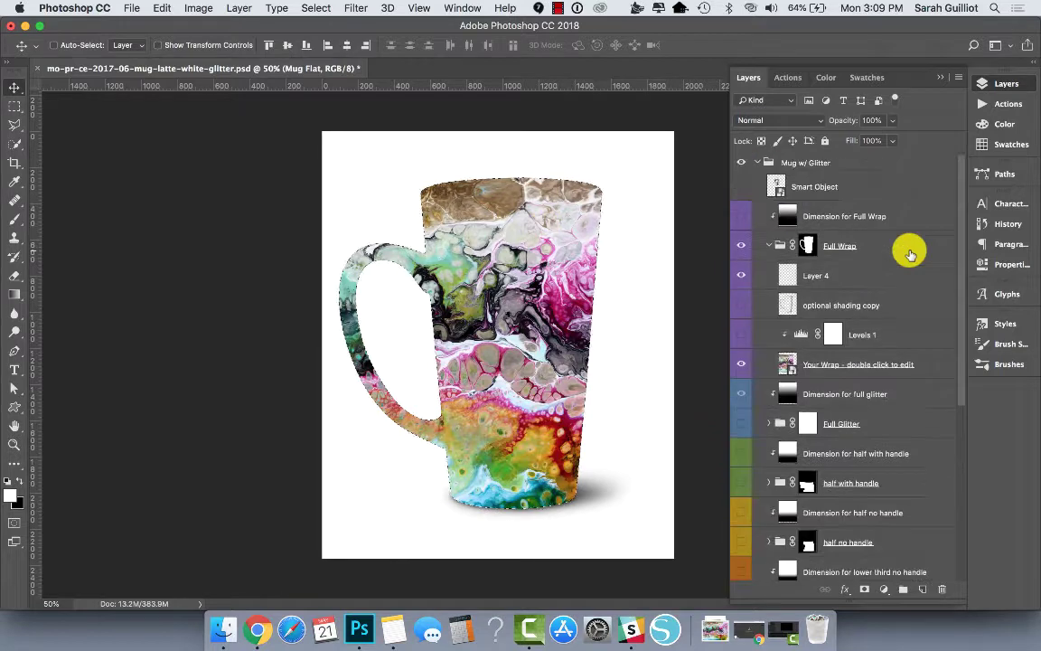
Select Layer 4 and set up the Brush tool with the Soft Round 125 px tip for black shading
{"action": "left_click", "coordinate": [859, 281]}
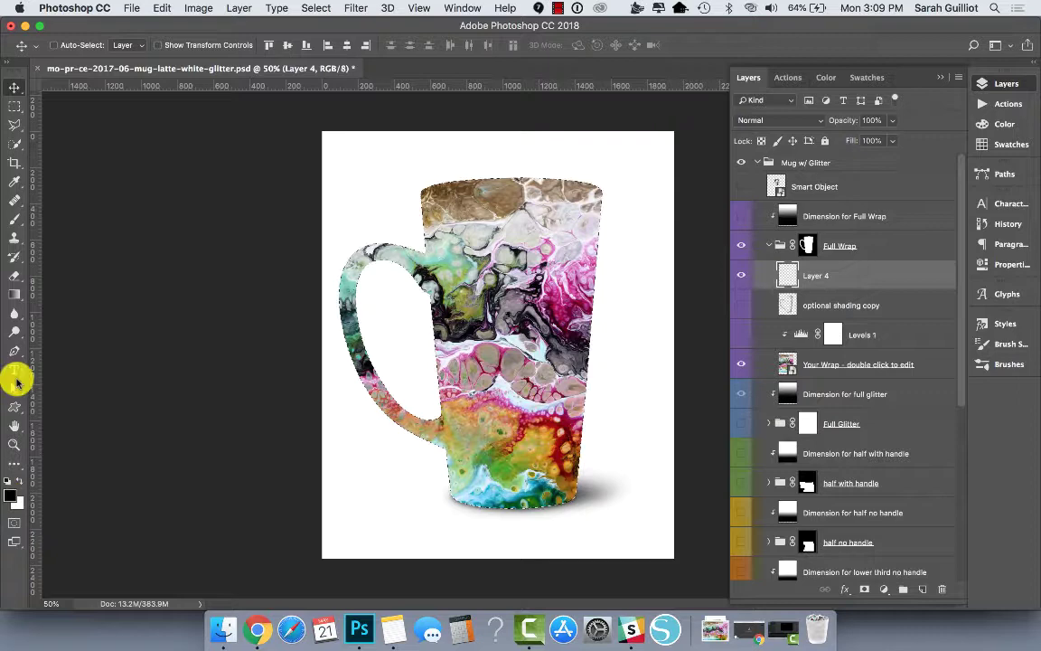
{"action": "left_click", "coordinate": [15, 218]}
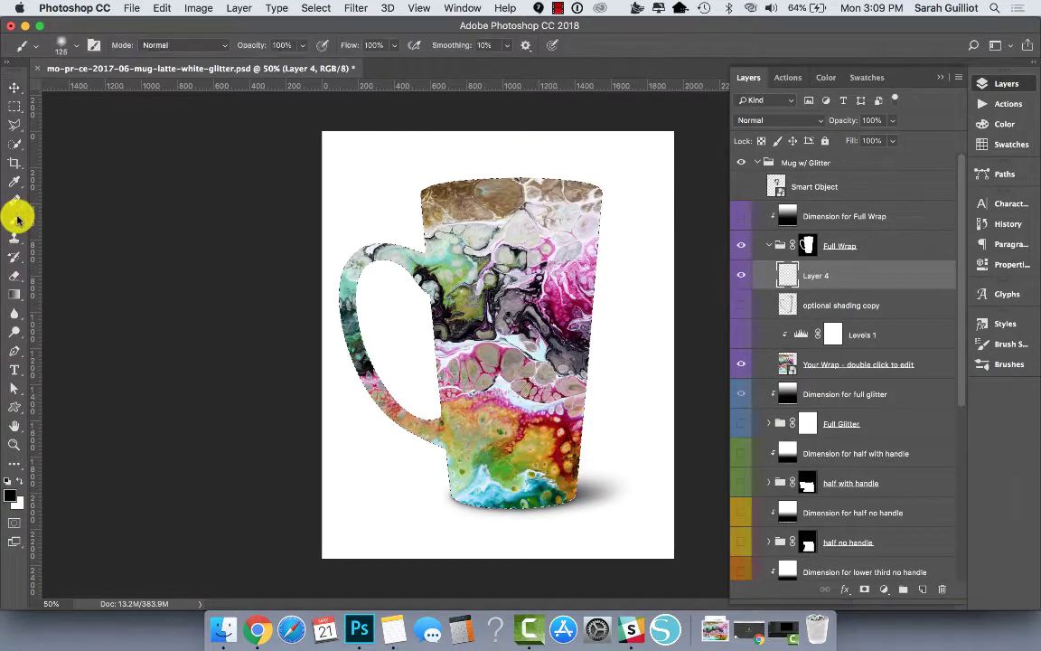
{"action": "left_click", "coordinate": [61, 43]}
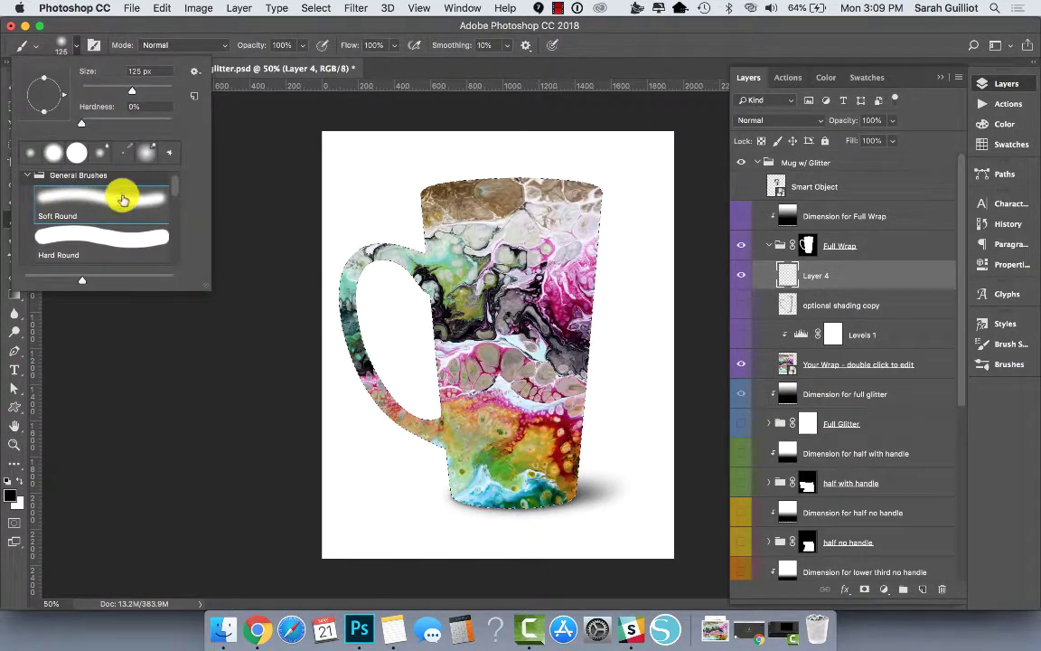
{"action": "left_click", "coordinate": [60, 42]}
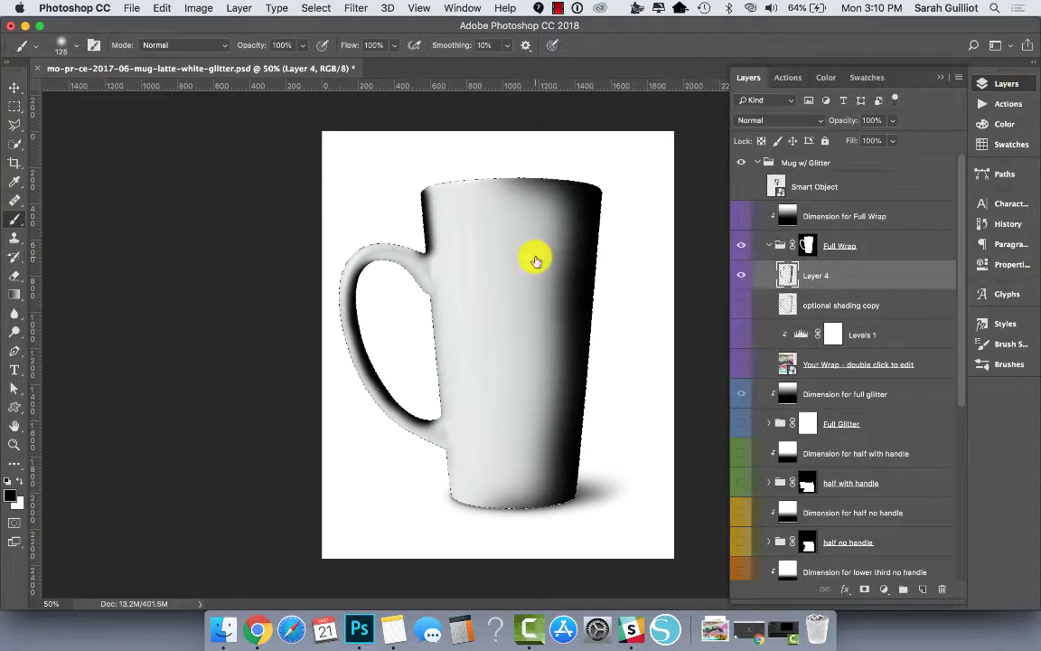
Revert to the third Brush Tool history state, removing the last two strokes, then return to Layers
{"action": "left_click", "coordinate": [1008, 223]}
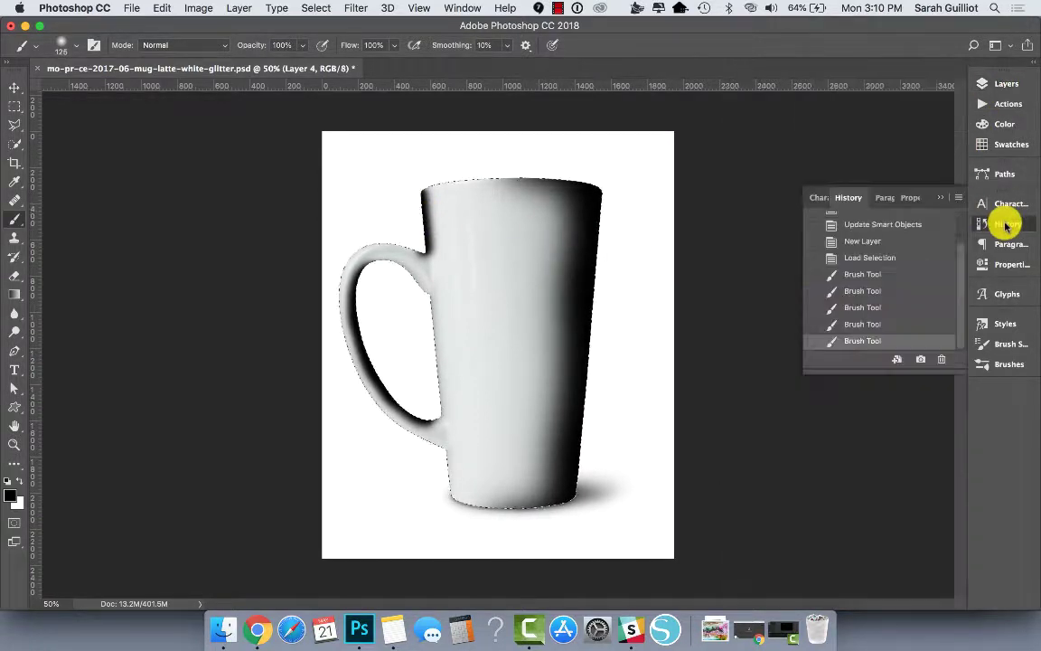
{"action": "left_click", "coordinate": [893, 323]}
{"action": "left_click", "coordinate": [891, 308]}
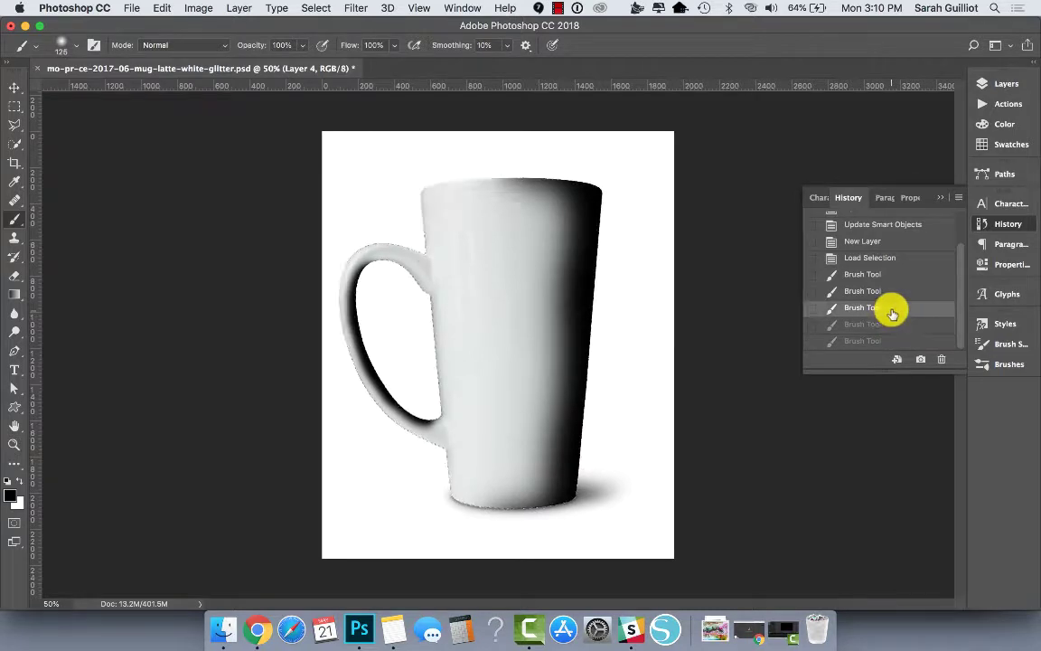
{"action": "left_click", "coordinate": [429, 333]}
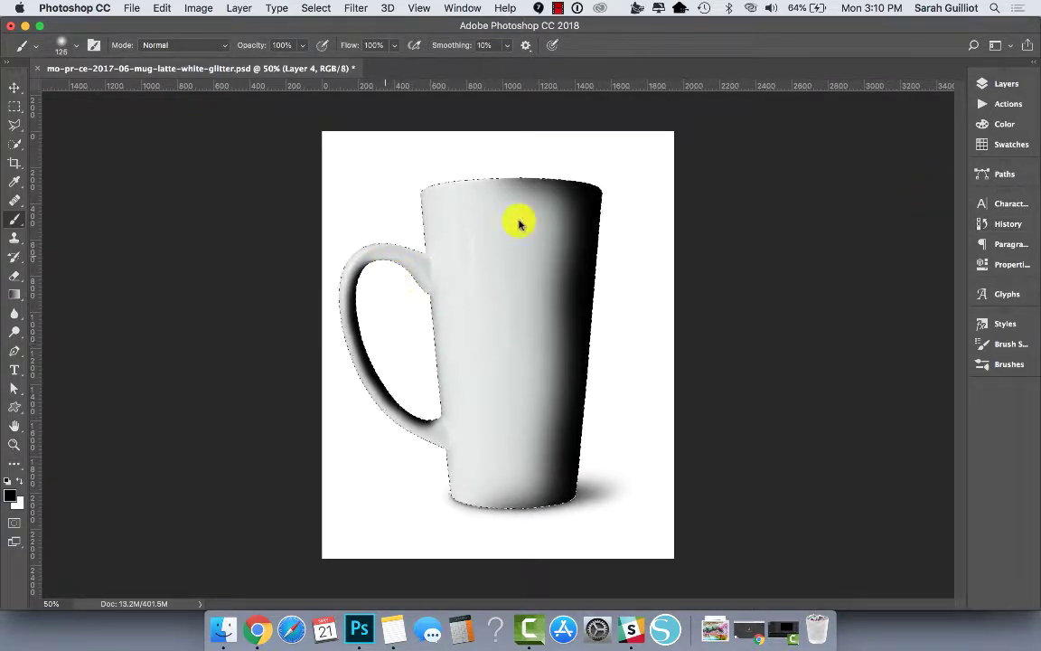
{"action": "left_click", "coordinate": [1001, 84]}
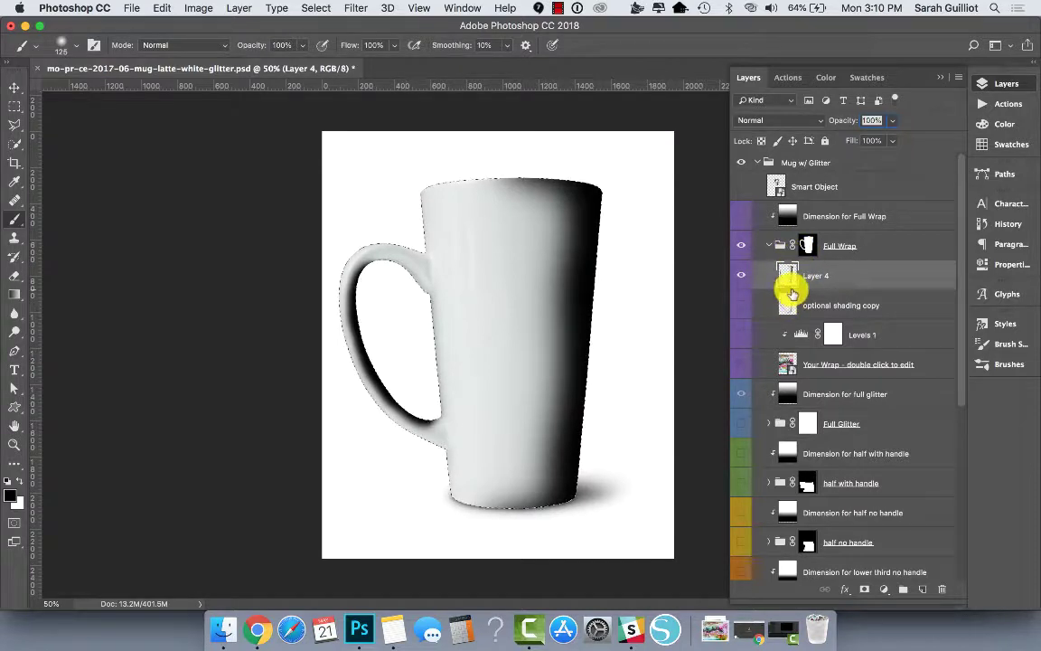
Scrub Layer 4's opacity down until it settles at 63%
{"action": "mouse_move", "coordinate": [847, 125]}
{"action": "left_mouse_down"}
{"action": "mouse_move", "coordinate": [605, 122]}
{"action": "mouse_move", "coordinate": [641, 123]}
{"action": "left_mouse_up"}
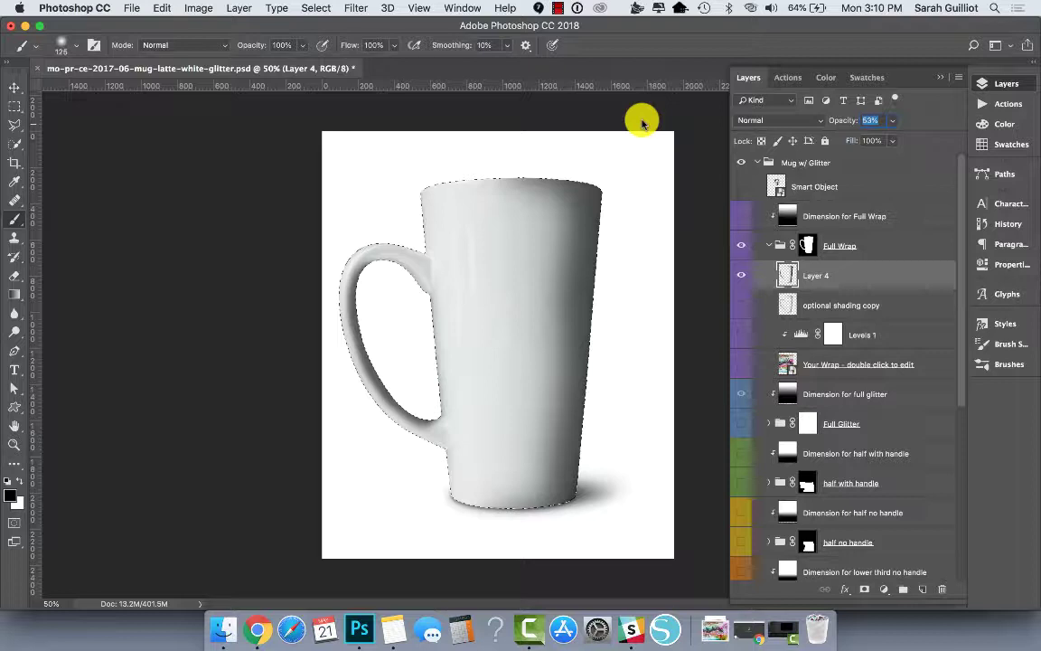
{"action": "left_click_drag", "start_coordinate": [642, 123], "coordinate": [642, 124]}
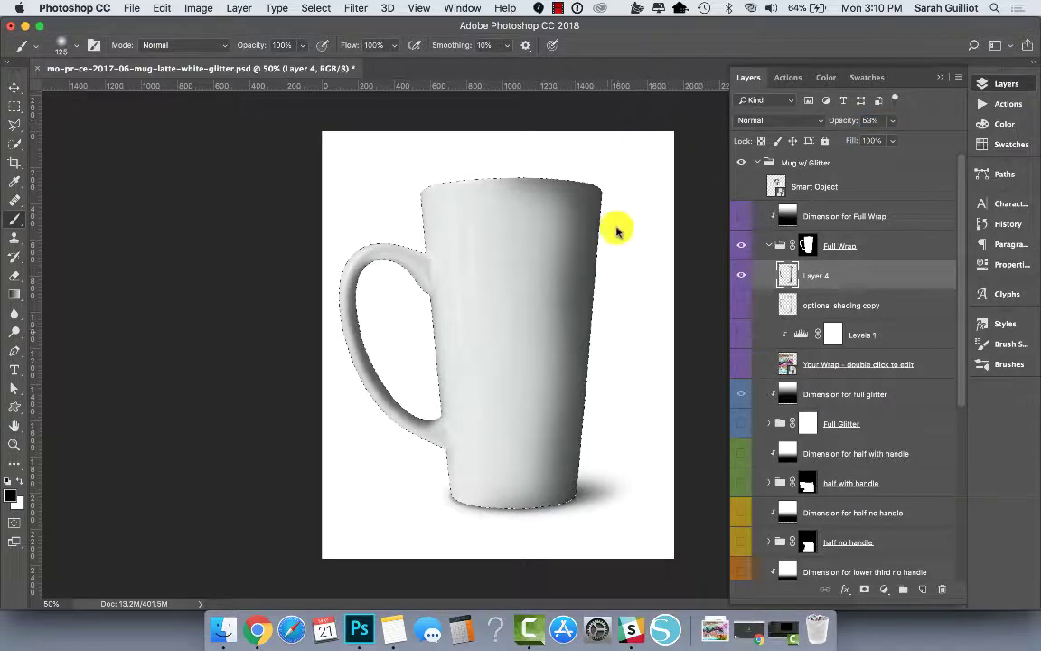
{"action": "left_click", "coordinate": [856, 124]}
{"action": "left_click_drag", "start_coordinate": [856, 124], "coordinate": [858, 122]}
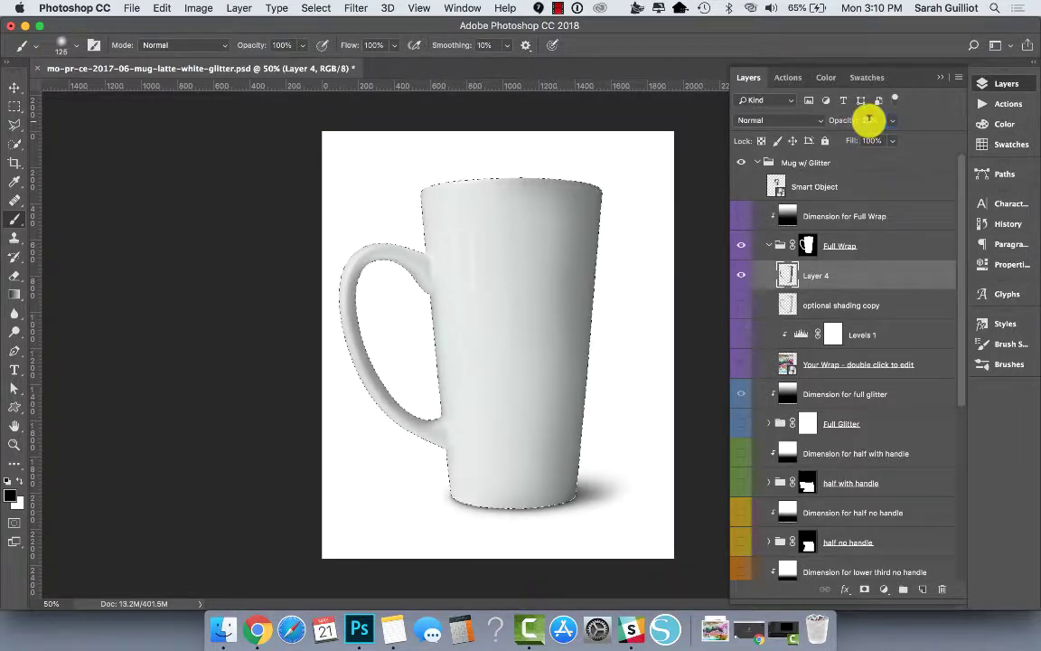
{"action": "left_click_drag", "start_coordinate": [868, 118], "coordinate": [852, 118]}
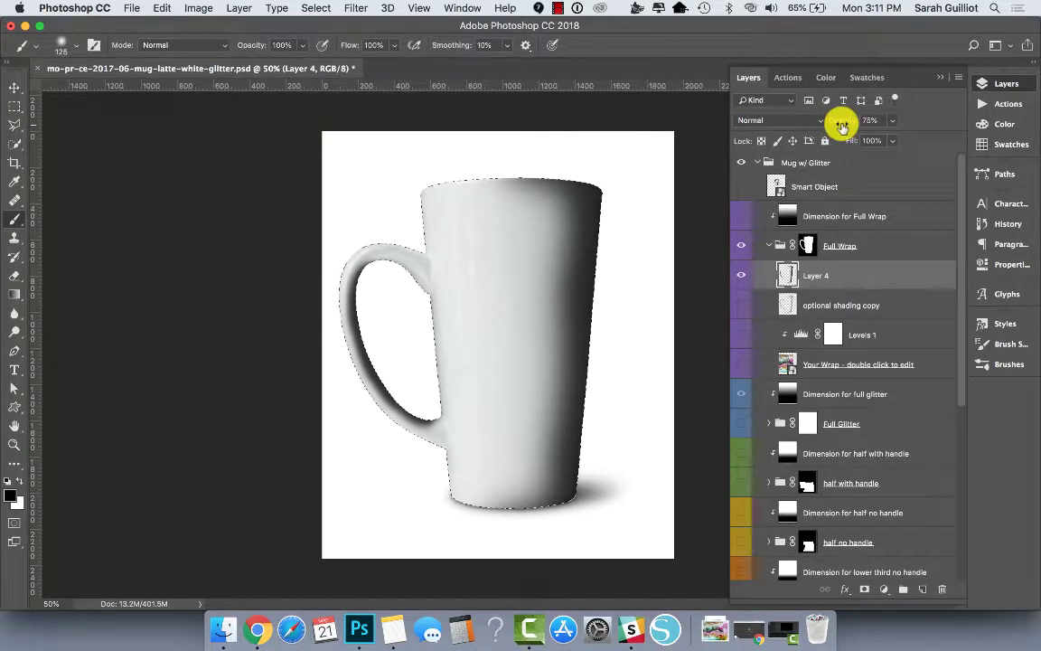
{"action": "mouse_move", "coordinate": [842, 127]}
{"action": "left_mouse_down"}
{"action": "mouse_move", "coordinate": [804, 127]}
{"action": "mouse_move", "coordinate": [848, 126]}
{"action": "mouse_move", "coordinate": [832, 123]}
{"action": "left_mouse_up"}
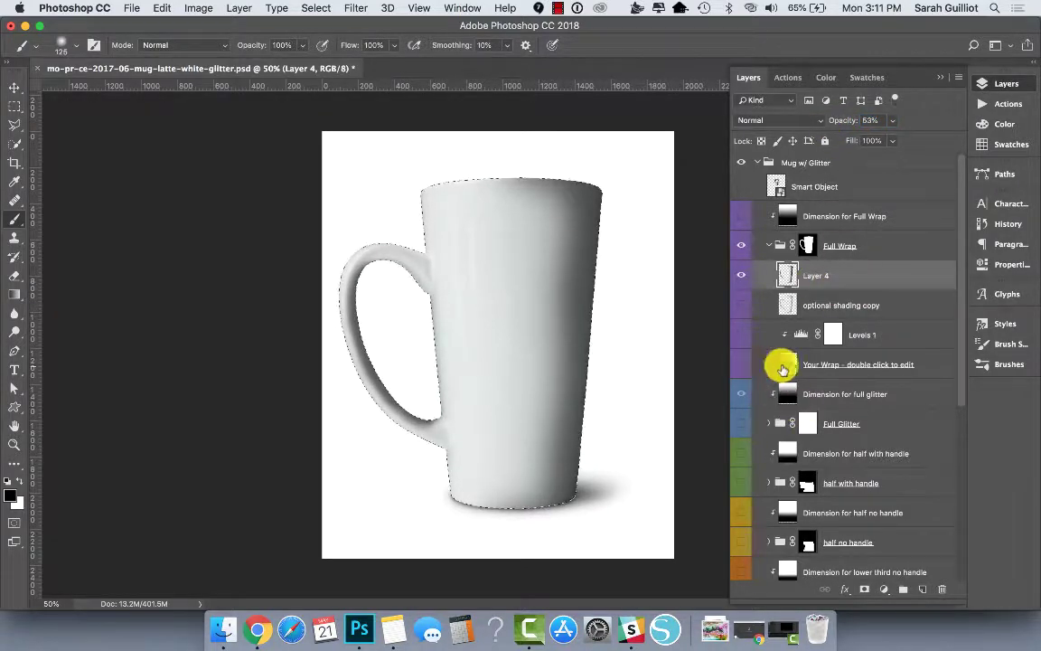
Turn the Your Wrap painting back on and compare the mug with and without Layer 4's shading
{"action": "left_click", "coordinate": [742, 365]}
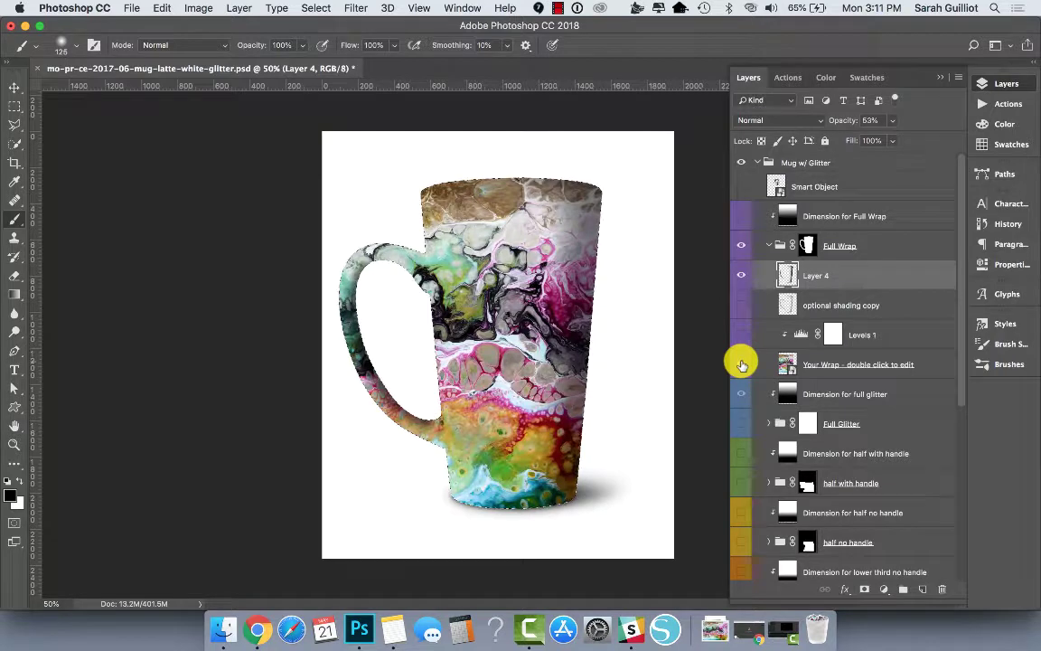
{"action": "left_click", "coordinate": [742, 276]}
{"action": "left_click", "coordinate": [742, 277]}
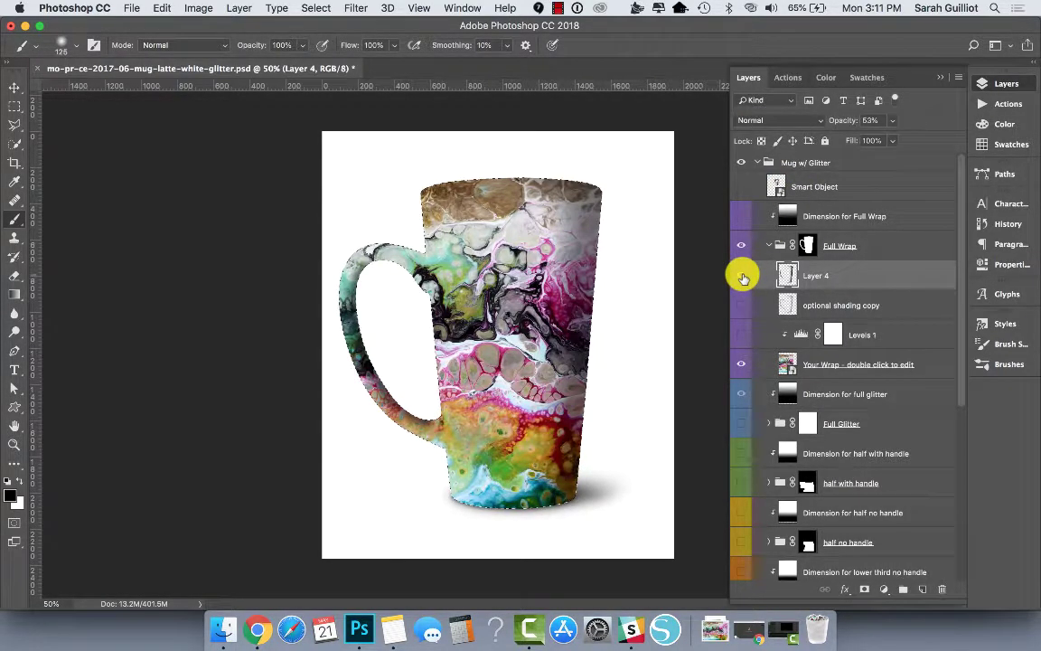